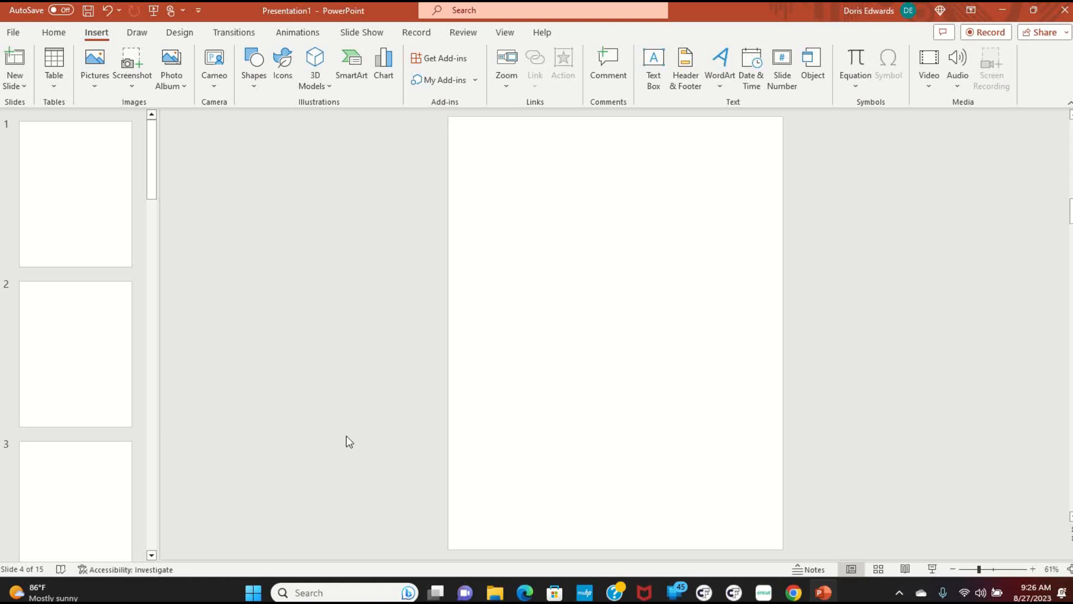
- Apply the Two Content layout to slide 1
{"action": "left_click", "coordinate": [62, 223]}
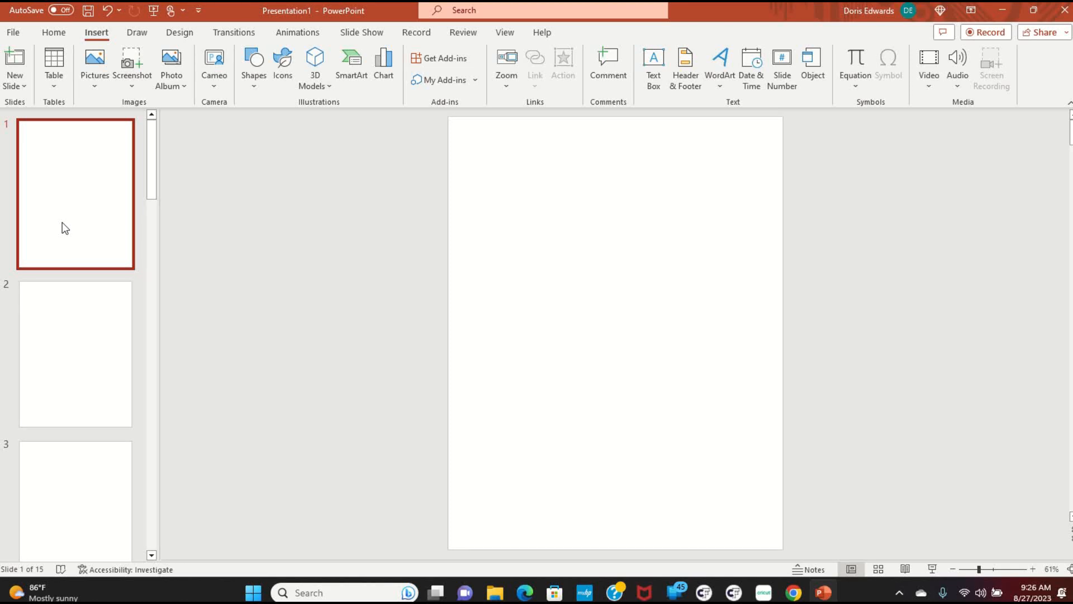
{"action": "right_click", "coordinate": [82, 185]}
{"action": "mouse_move", "coordinate": [154, 387]}
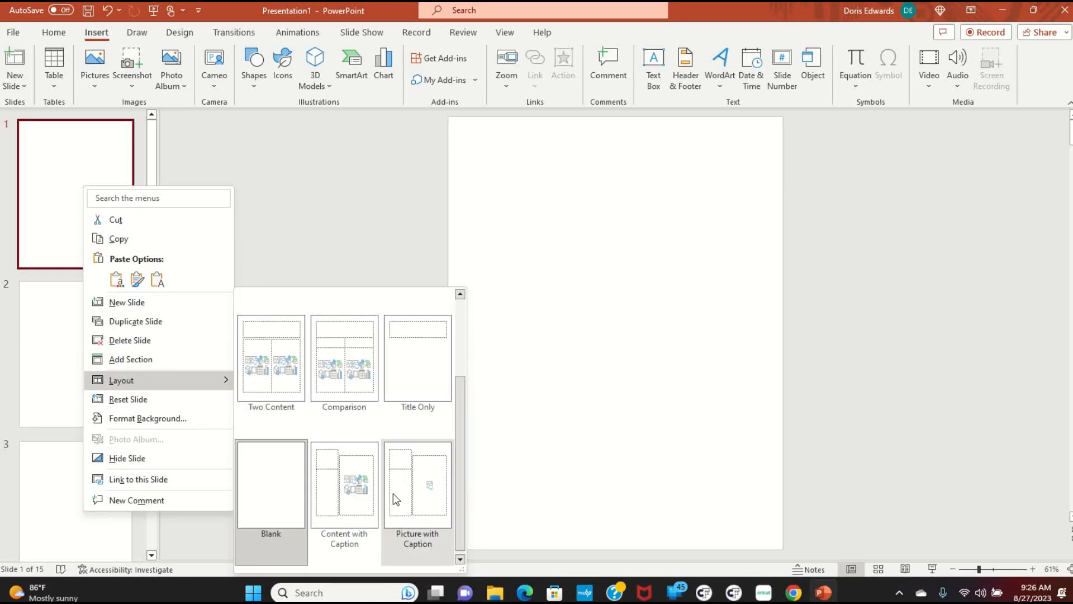
{"action": "left_click", "coordinate": [271, 358]}
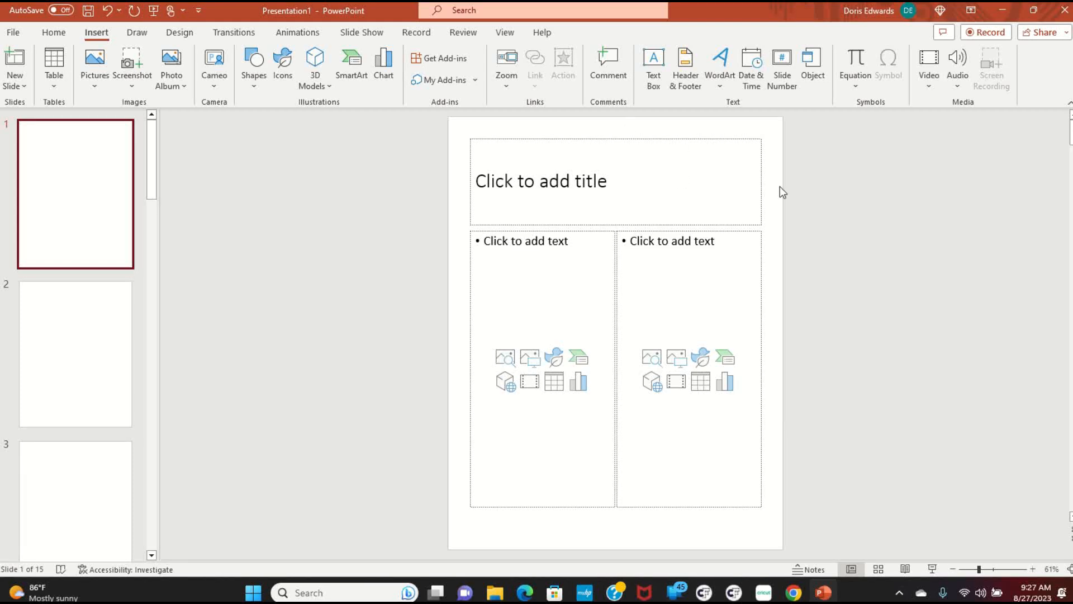
- Switch slide 1 back to the Blank layout
{"action": "right_click", "coordinate": [82, 180]}
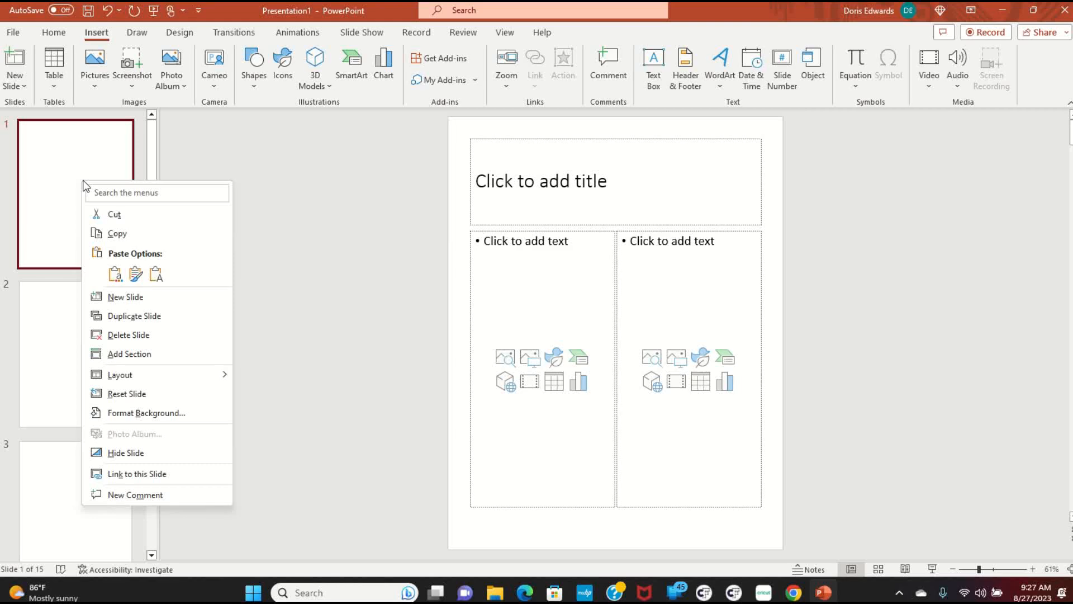
{"action": "mouse_move", "coordinate": [165, 383]}
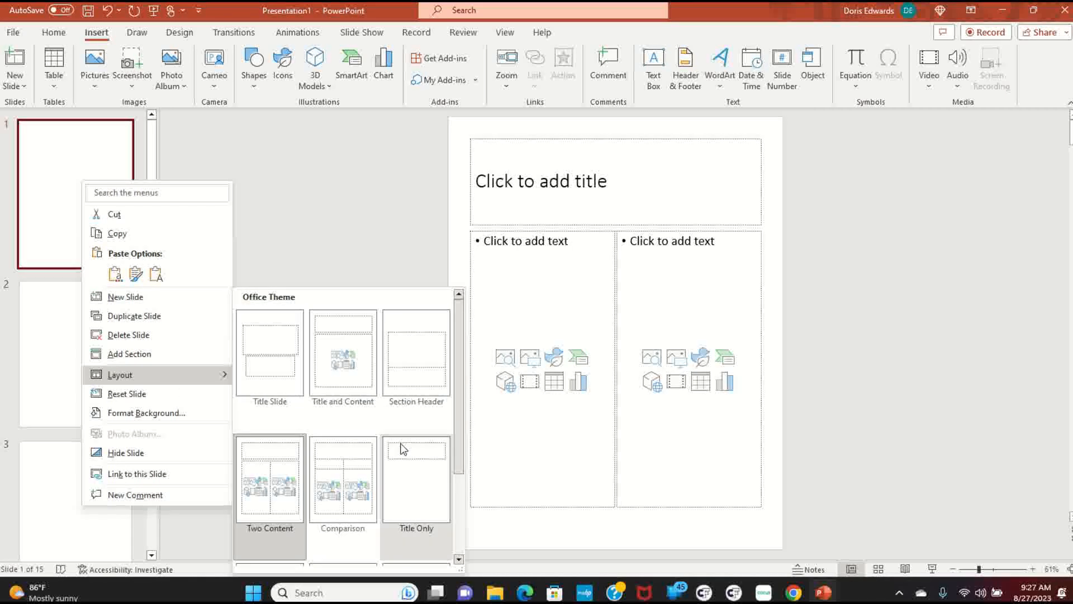
{"action": "scroll", "coordinate": [400, 442], "scroll_direction": "down", "scroll_amount": 1}
{"action": "left_click", "coordinate": [284, 496]}
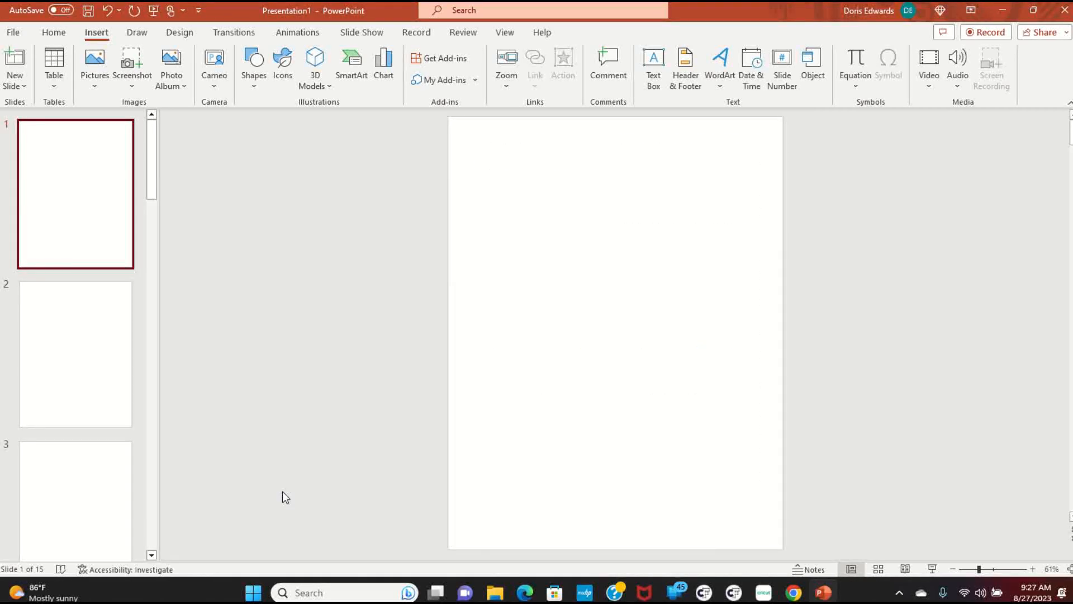
- Duplicate slide 1 and add another new slide after it, keeping slide 1 selected
{"action": "right_click", "coordinate": [97, 157]}
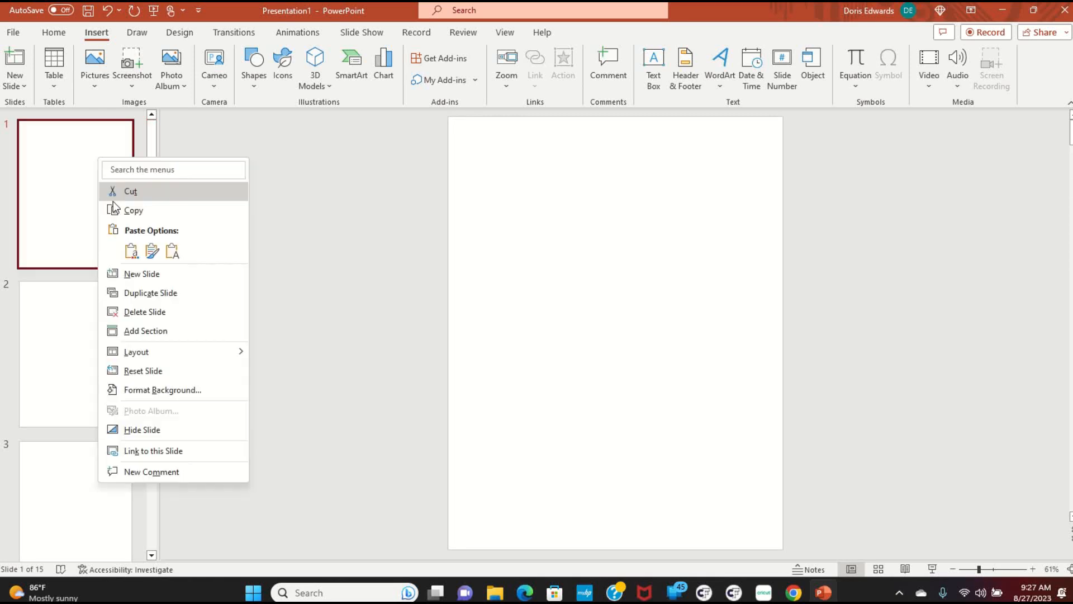
{"action": "left_click", "coordinate": [134, 291]}
{"action": "right_click", "coordinate": [77, 190]}
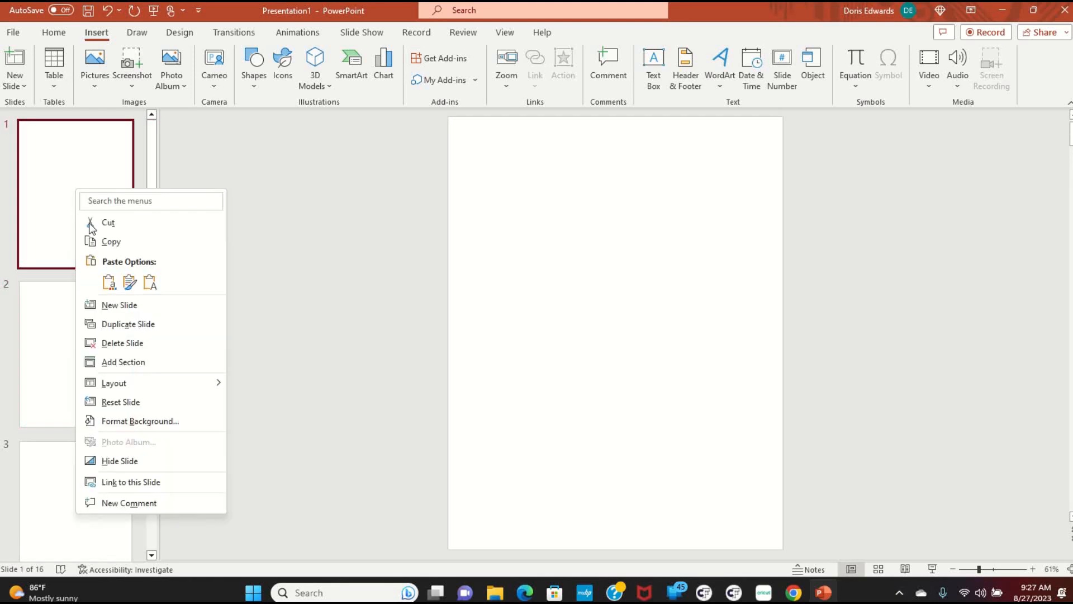
{"action": "left_click", "coordinate": [129, 304]}
{"action": "left_click", "coordinate": [110, 160]}
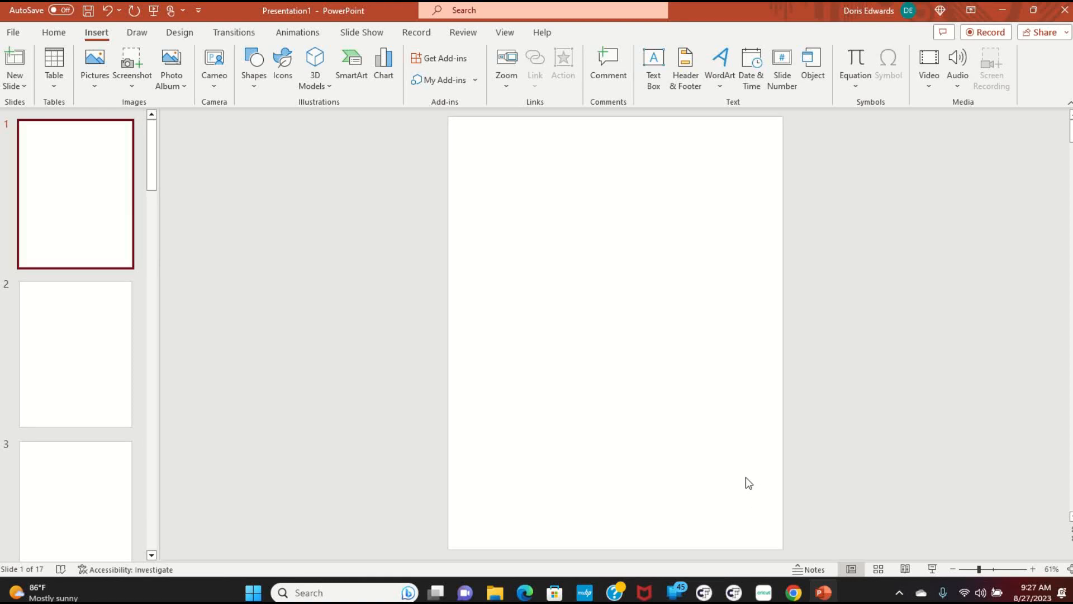
- Switch to Chrome and review the Multi Spiral Notebook Cover template files on the Etsy Downloads page
{"action": "left_click", "coordinate": [792, 592]}
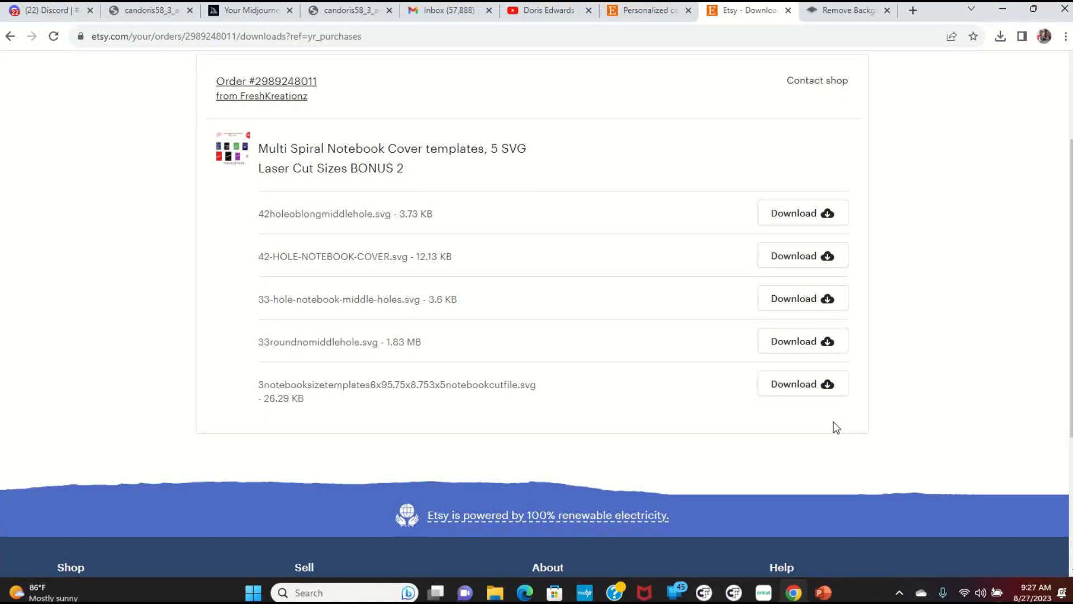
{"action": "scroll", "coordinate": [640, 242], "scroll_direction": "up", "scroll_amount": 3}
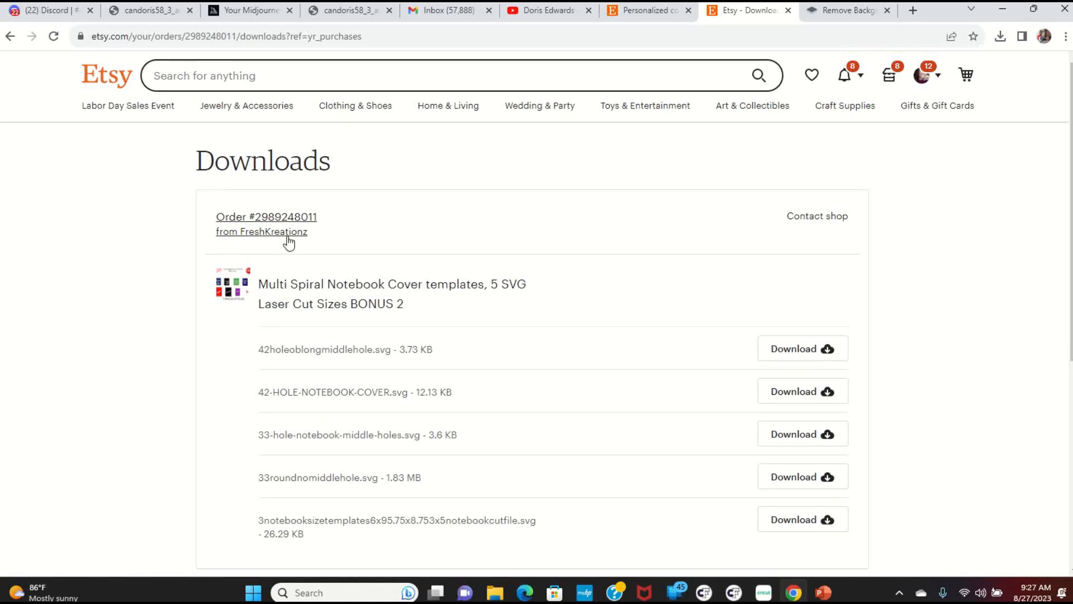
{"action": "scroll", "coordinate": [378, 371], "scroll_direction": "down", "scroll_amount": 1}
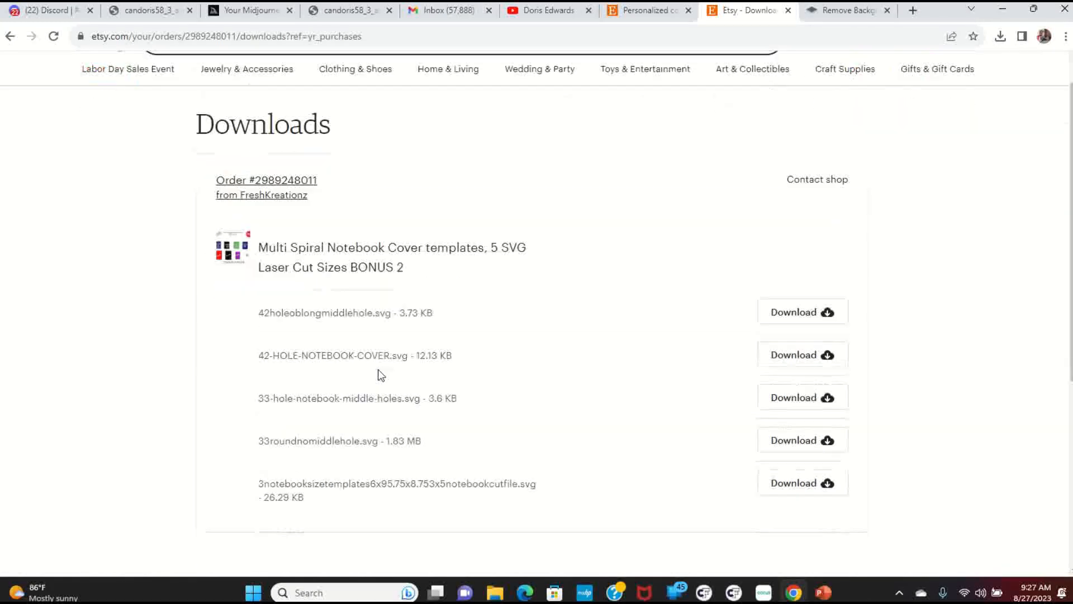
{"action": "scroll", "coordinate": [371, 374], "scroll_direction": "down", "scroll_amount": 2}
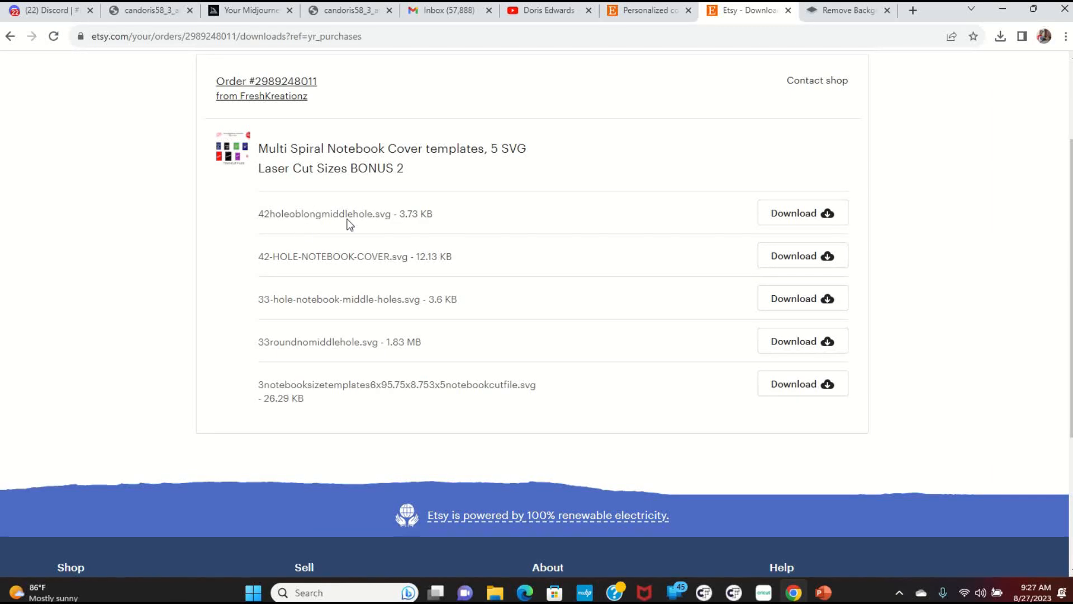
{"action": "scroll", "coordinate": [450, 228], "scroll_direction": "up", "scroll_amount": 3}
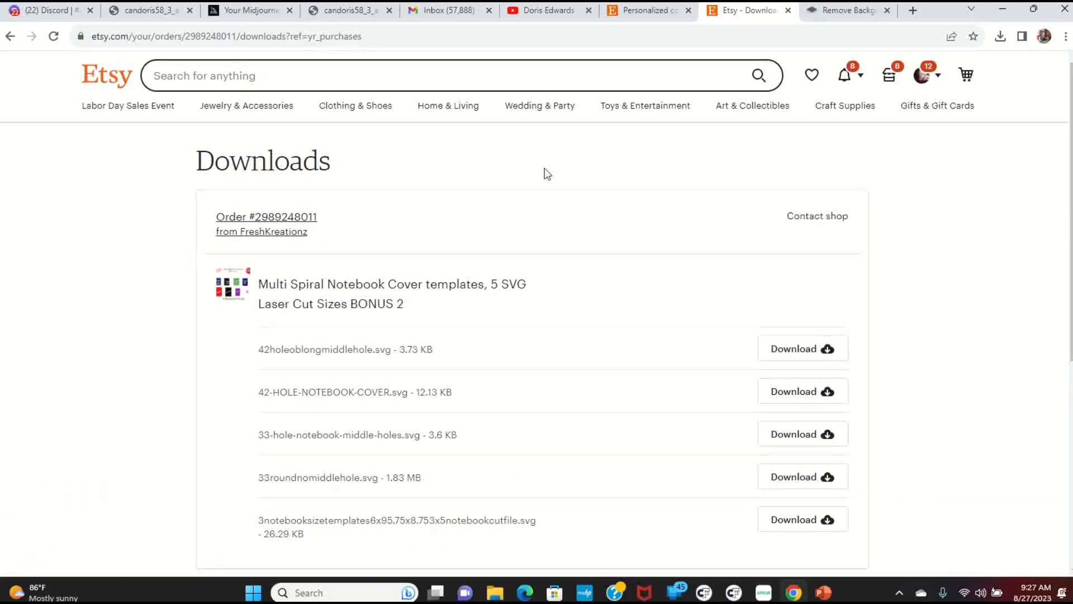
- On remove.bg, discard the previous image and upload the Desktop picture of three women in purple, black and red outfits
{"action": "left_click", "coordinate": [848, 10]}
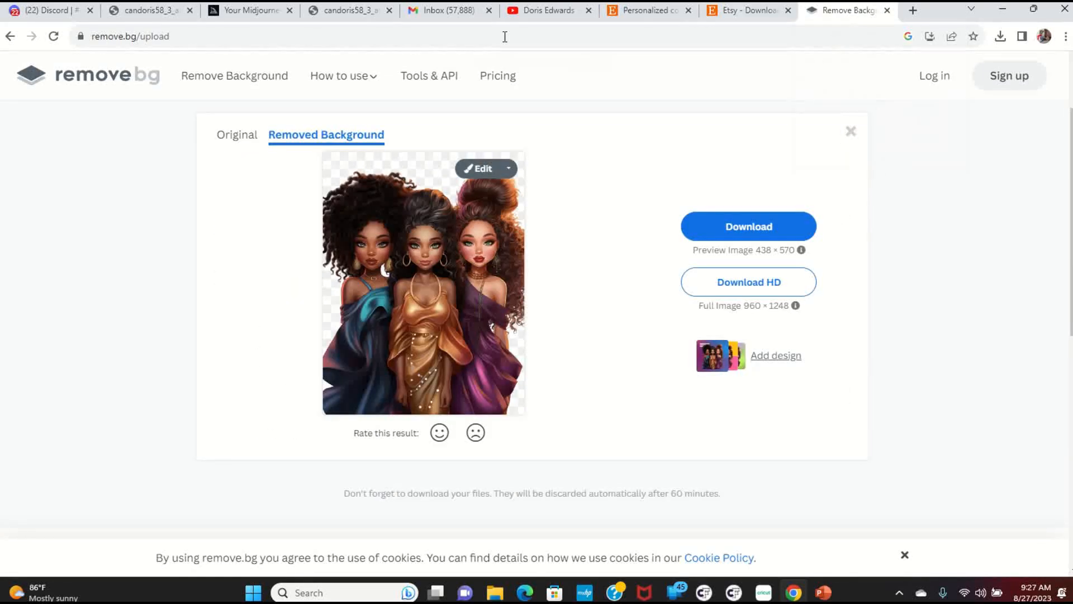
{"action": "left_click", "coordinate": [850, 131]}
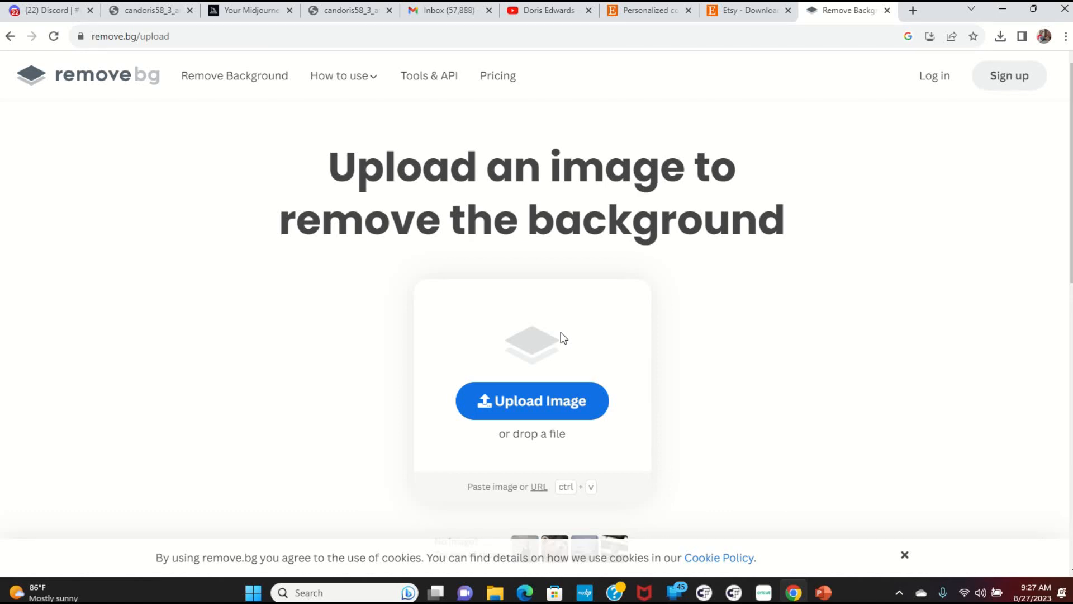
{"action": "left_click", "coordinate": [553, 411]}
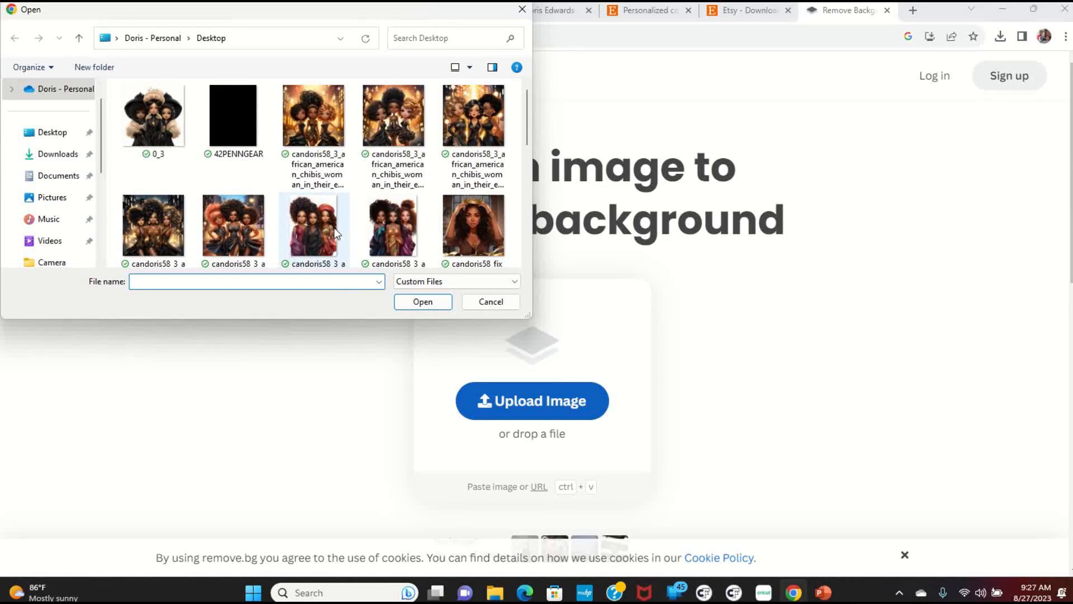
{"action": "left_click", "coordinate": [315, 234]}
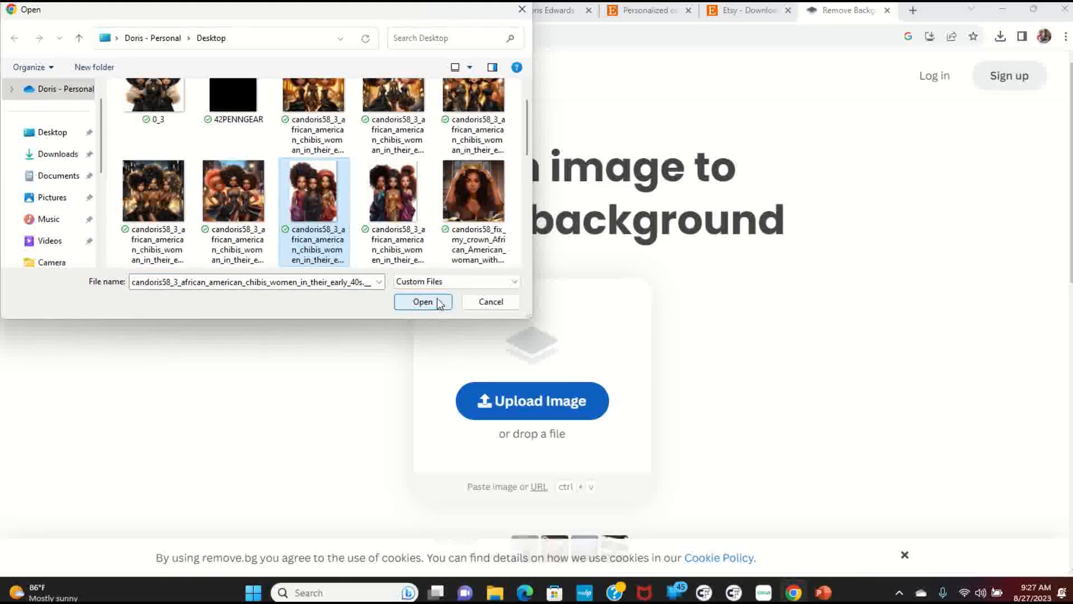
{"action": "left_click", "coordinate": [423, 302]}
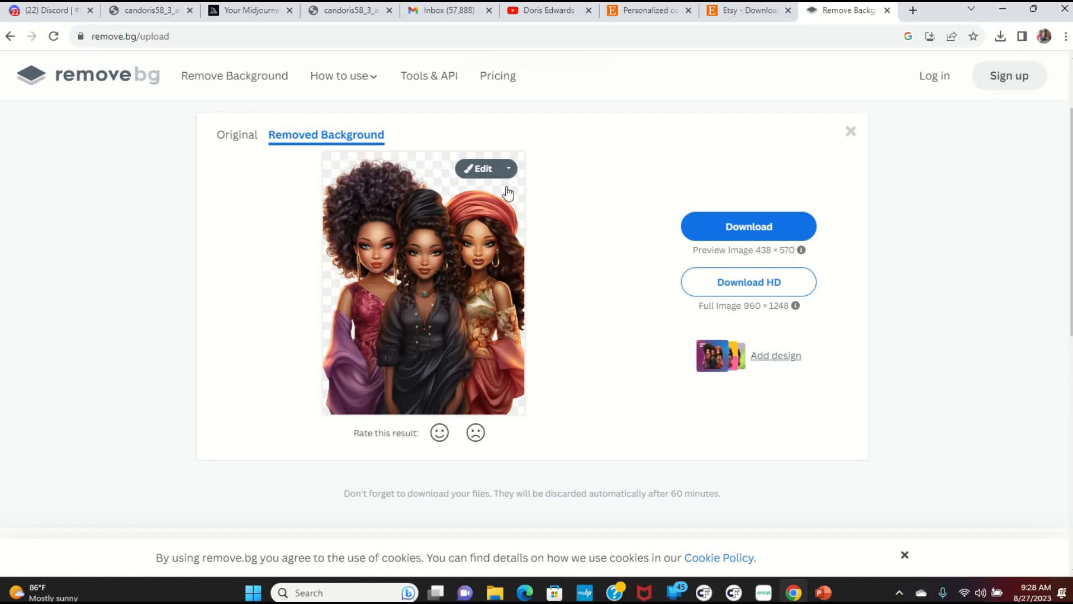
- Open the three-women cutout for editing and browse the available photo backgrounds
{"action": "left_click", "coordinate": [484, 168]}
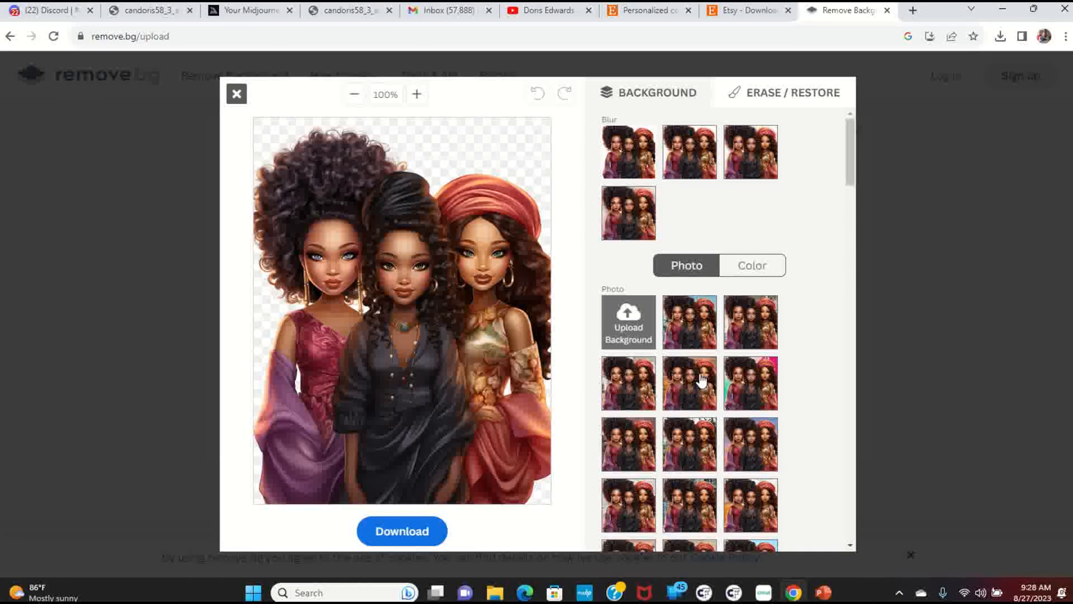
{"action": "scroll", "coordinate": [701, 380], "scroll_direction": "down", "scroll_amount": 2}
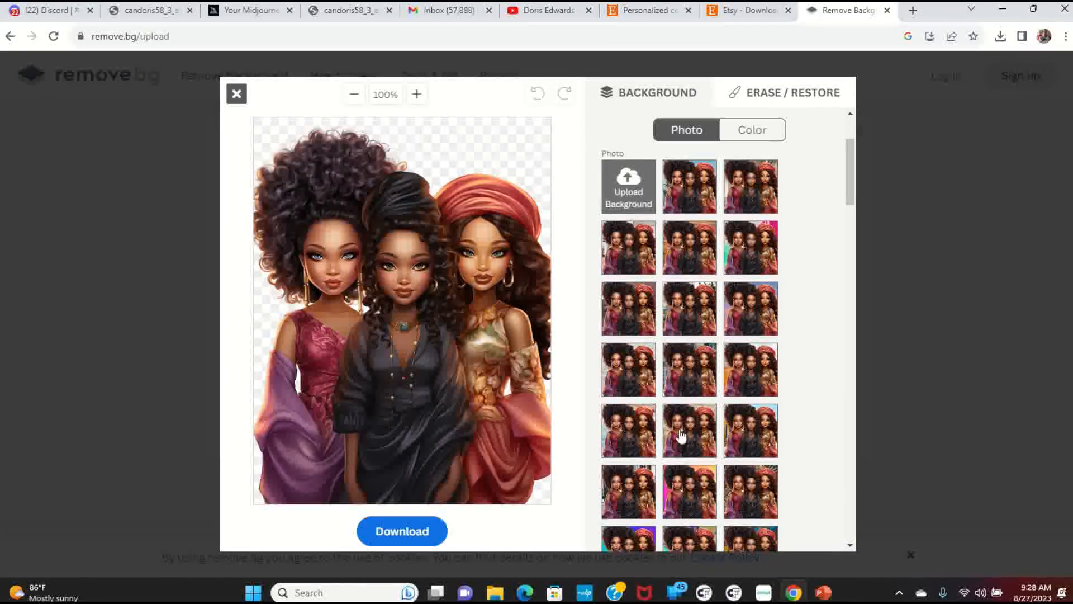
{"action": "scroll", "coordinate": [726, 391], "scroll_direction": "down", "scroll_amount": 4}
{"action": "scroll", "coordinate": [721, 410], "scroll_direction": "down", "scroll_amount": 5}
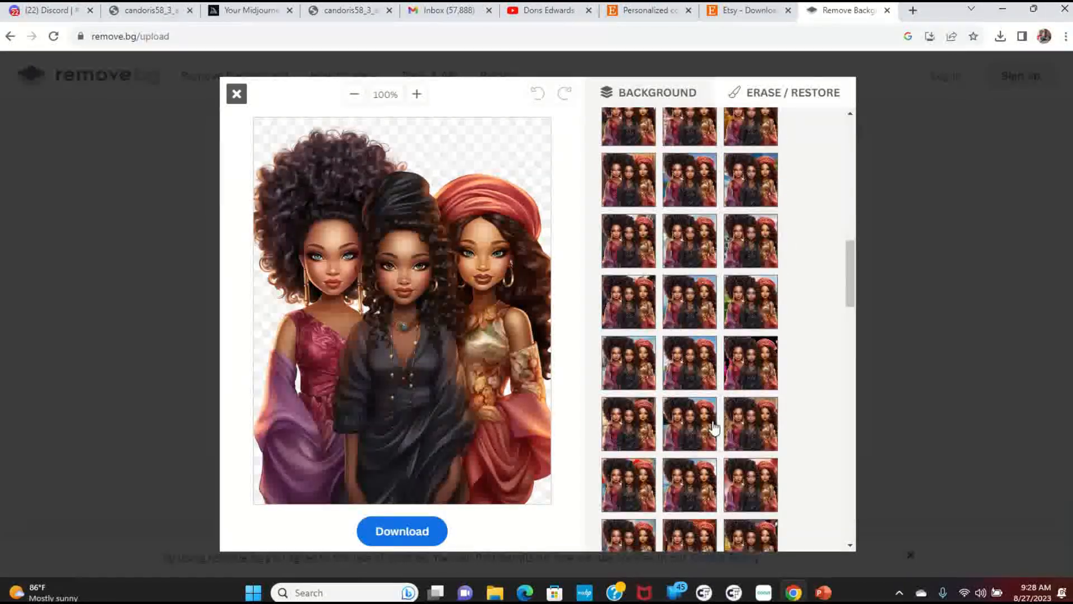
{"action": "scroll", "coordinate": [794, 366], "scroll_direction": "up", "scroll_amount": 10}
{"action": "scroll", "coordinate": [794, 365], "scroll_direction": "up", "scroll_amount": 3}
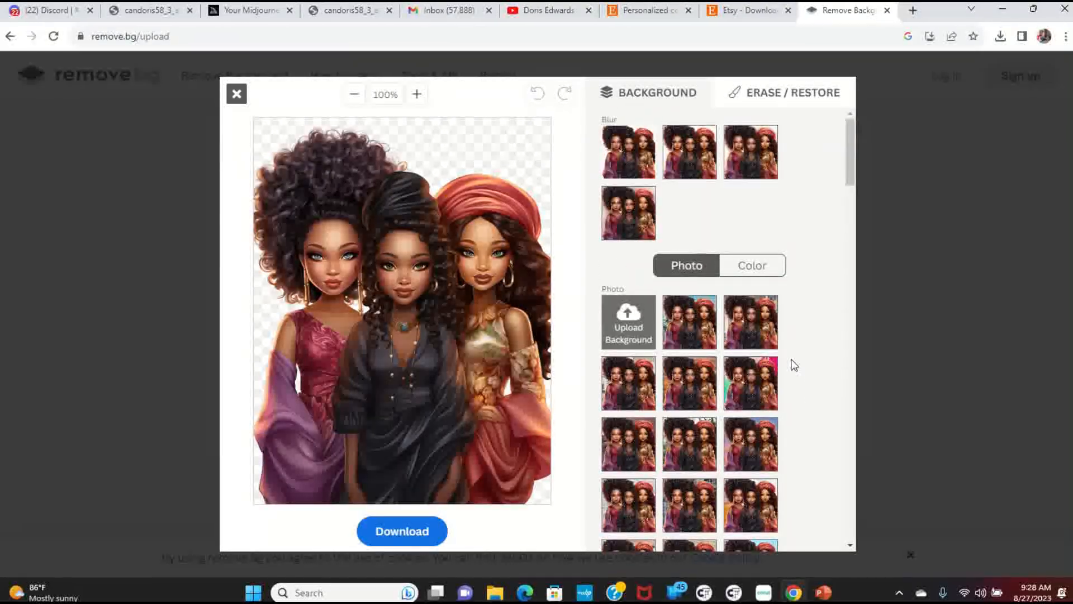
- Try the palm-tree and vaulted-hall photos and solid indigo, blue and cyan colors as the cutout's background
{"action": "left_click", "coordinate": [701, 323]}
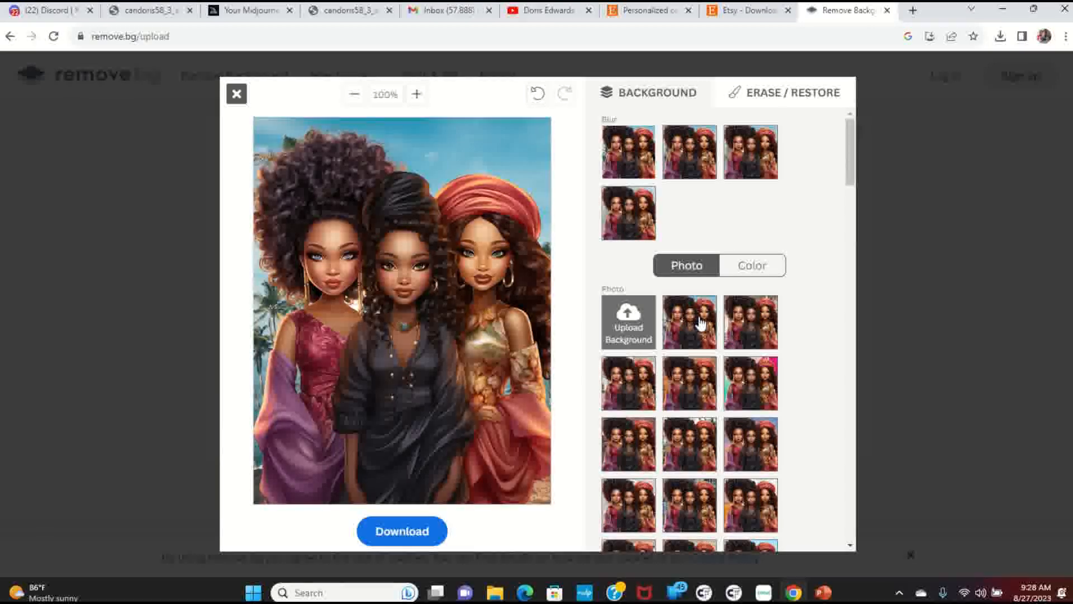
{"action": "left_click", "coordinate": [754, 328]}
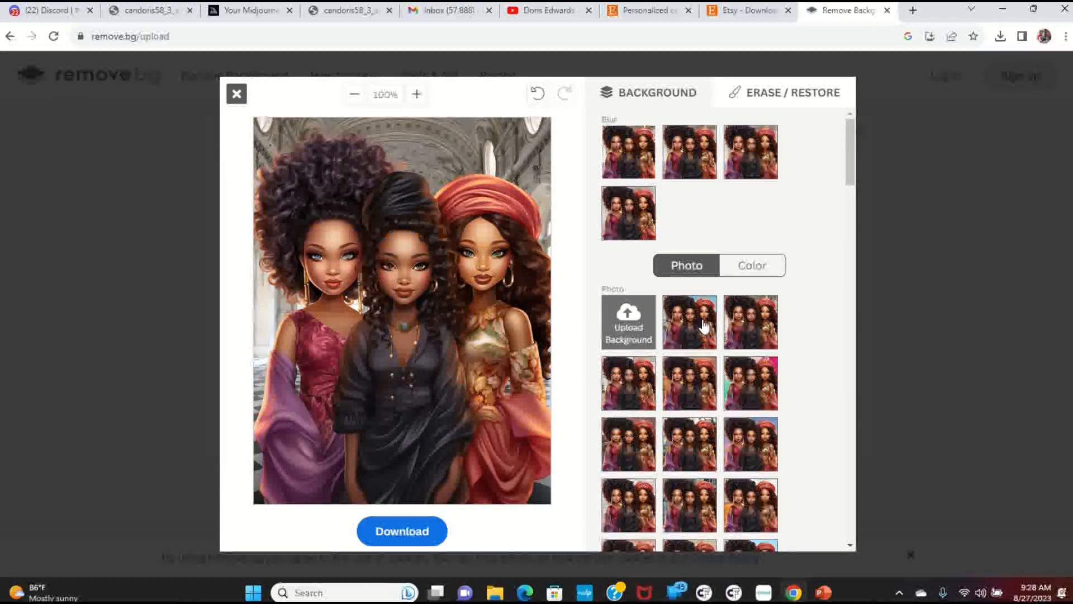
{"action": "left_click", "coordinate": [759, 272]}
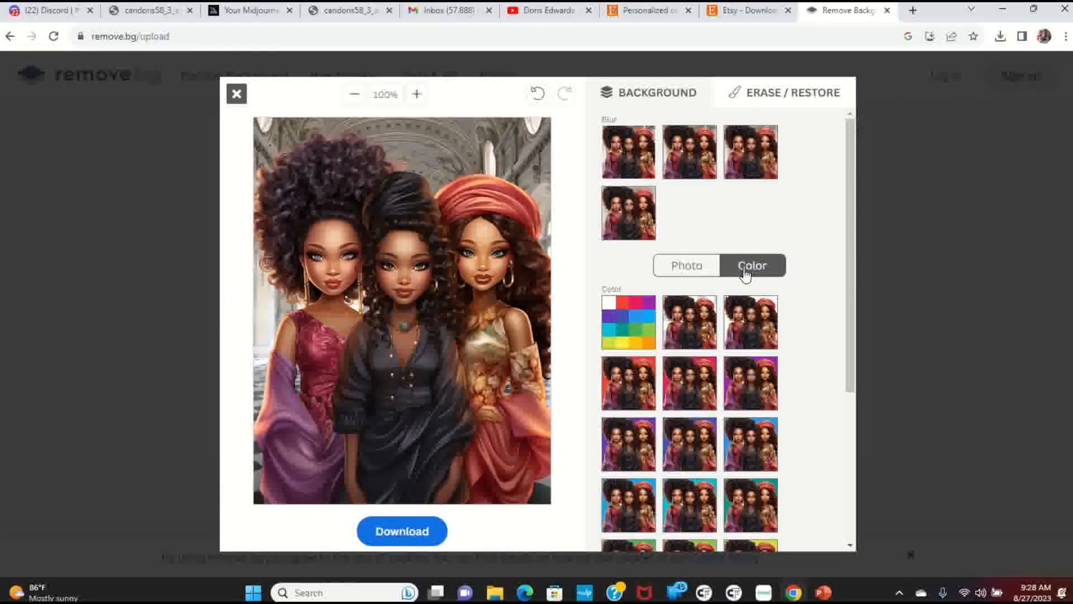
{"action": "left_click", "coordinate": [704, 449]}
{"action": "left_click", "coordinate": [753, 452]}
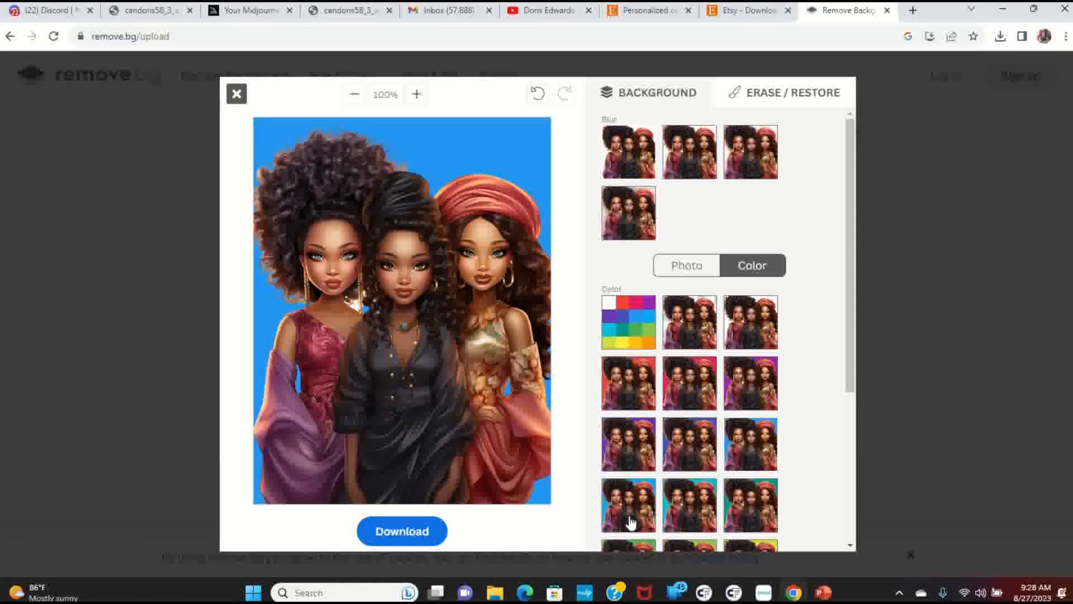
{"action": "left_click", "coordinate": [697, 517]}
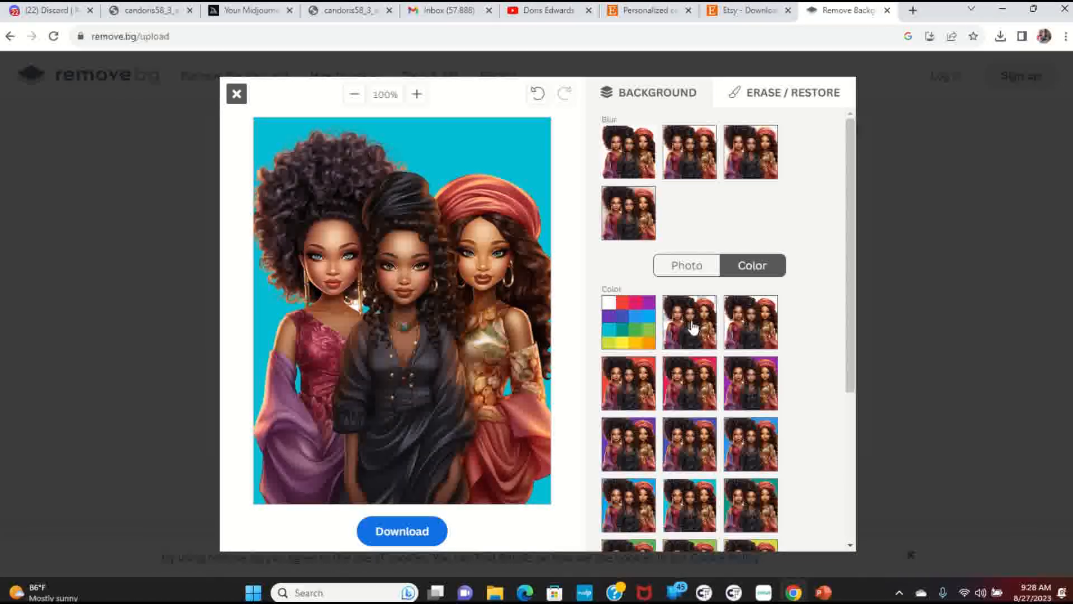
- Return to photo backgrounds and try several behind the women, including the room interior, pink abstract and red rock, ending on the blurred trees
{"action": "left_click", "coordinate": [687, 266]}
{"action": "left_click", "coordinate": [693, 307]}
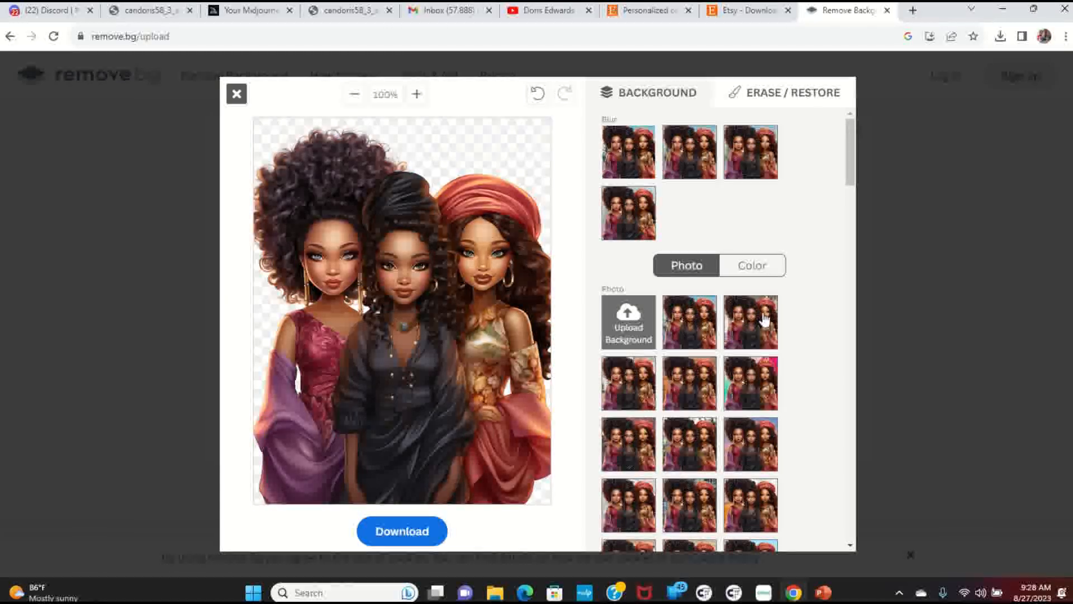
{"action": "left_click", "coordinate": [637, 385]}
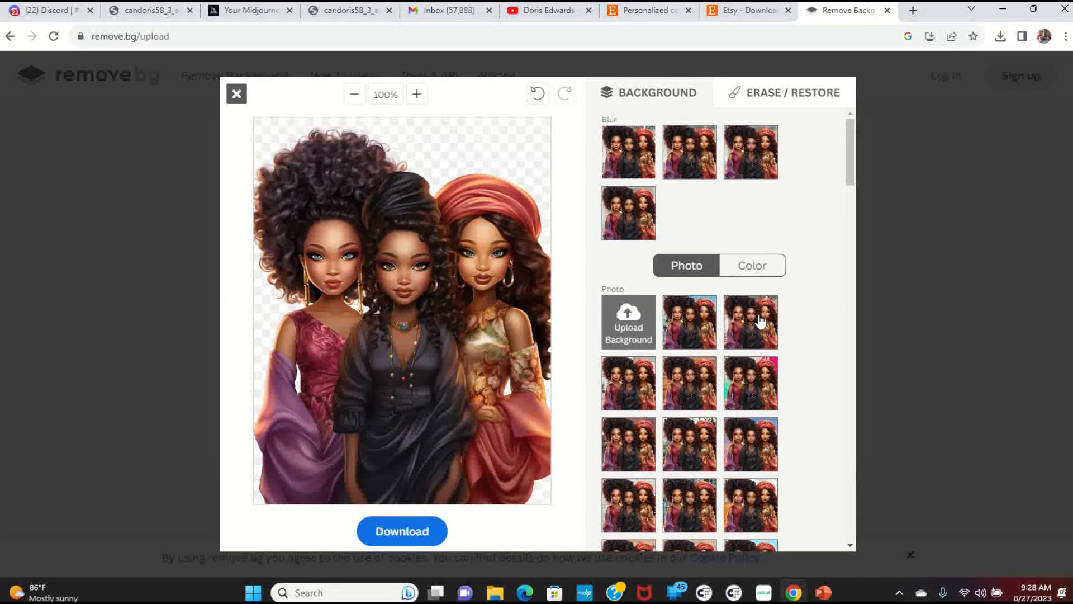
{"action": "left_click", "coordinate": [637, 386]}
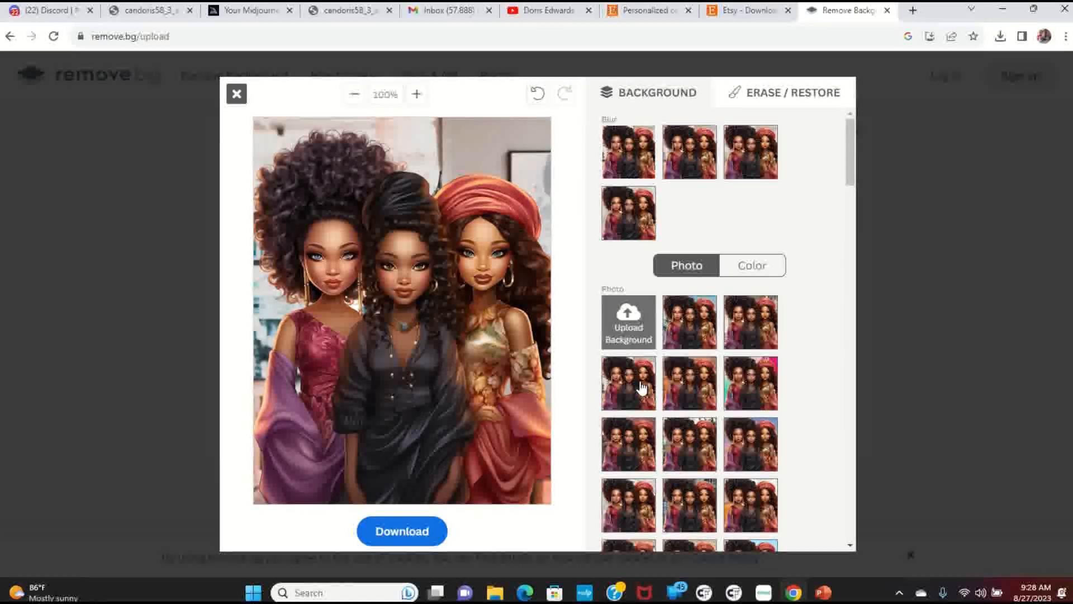
{"action": "left_click", "coordinate": [688, 391]}
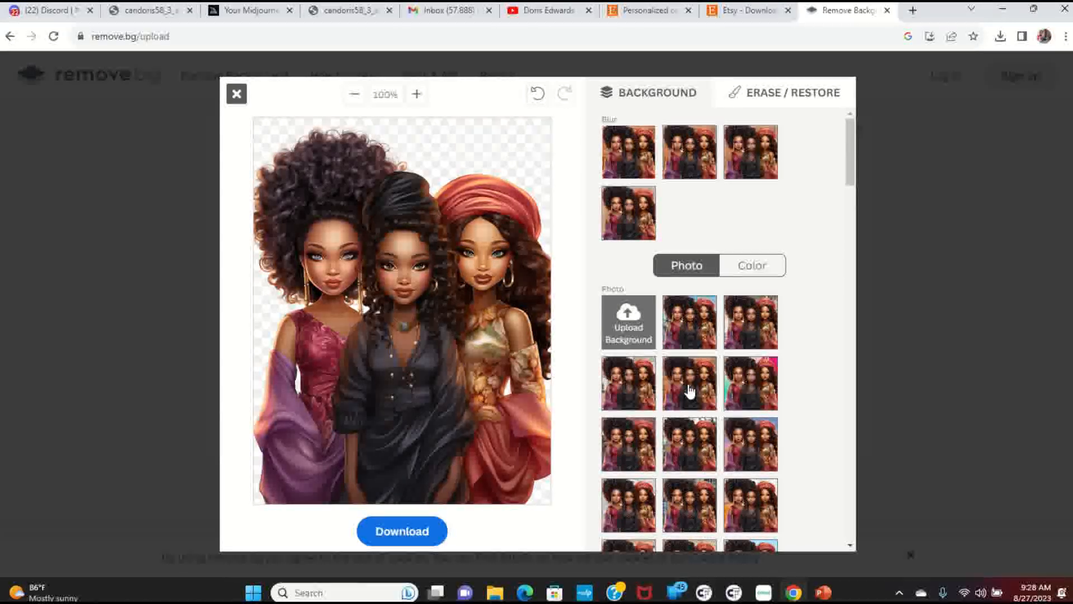
{"action": "left_click", "coordinate": [764, 401]}
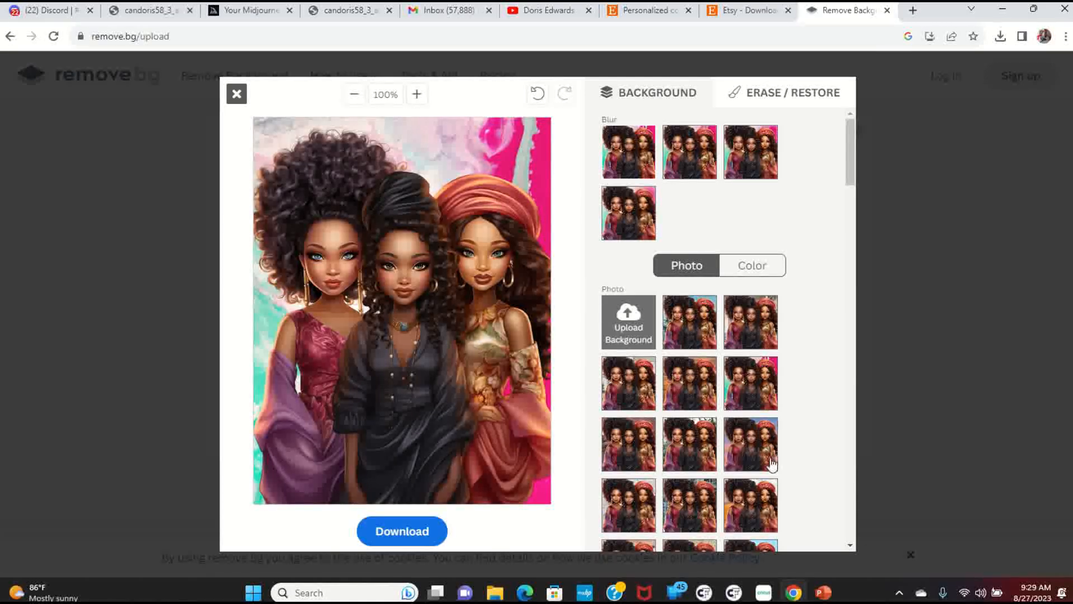
{"action": "left_click", "coordinate": [628, 456]}
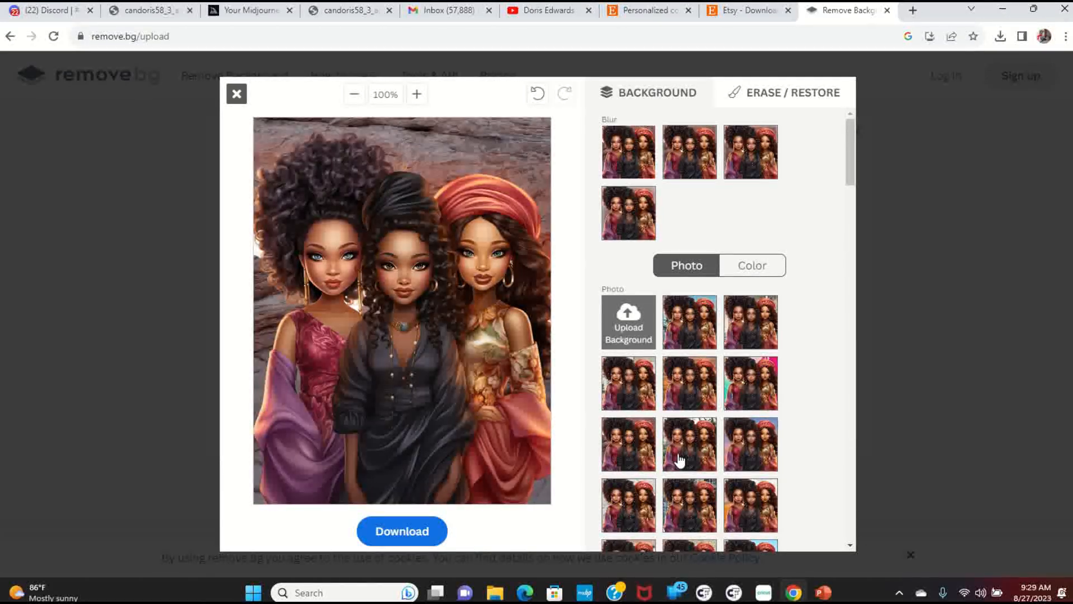
{"action": "left_click", "coordinate": [679, 459]}
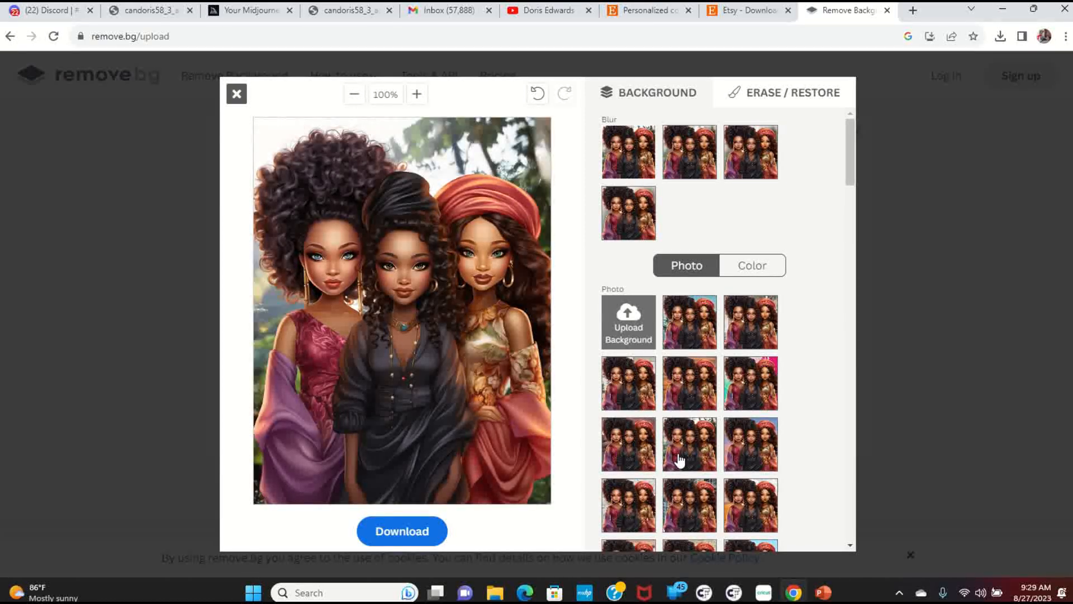
- Try several more photo backgrounds behind the three women, including the weathered brick wall
{"action": "left_click", "coordinate": [743, 447]}
{"action": "left_click", "coordinate": [699, 503]}
{"action": "left_click", "coordinate": [699, 503]}
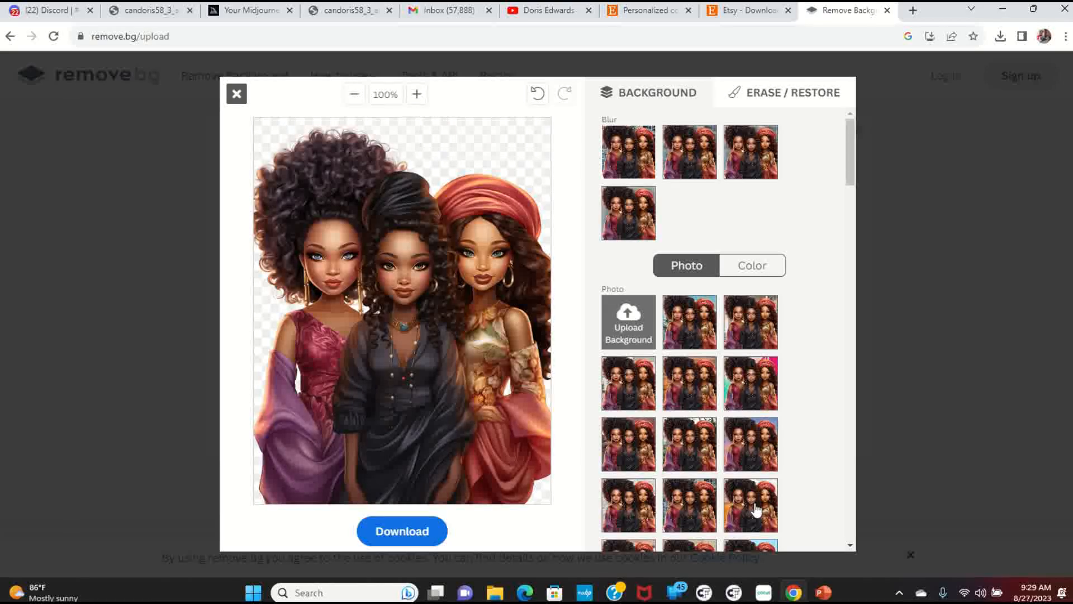
{"action": "left_click", "coordinate": [756, 510]}
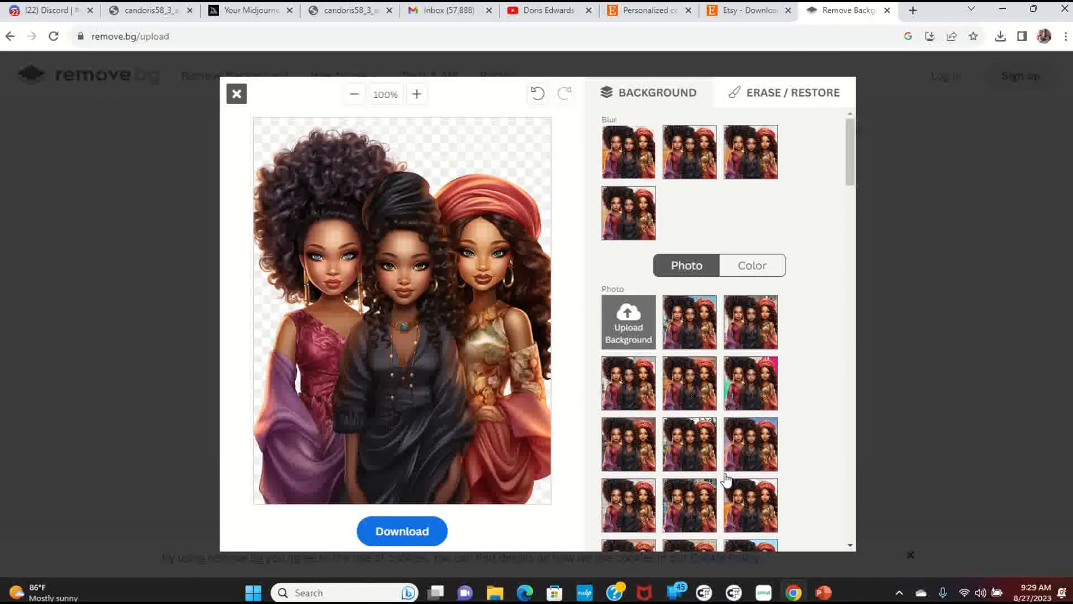
{"action": "scroll", "coordinate": [728, 480], "scroll_direction": "down", "scroll_amount": 2}
{"action": "left_click", "coordinate": [635, 440]}
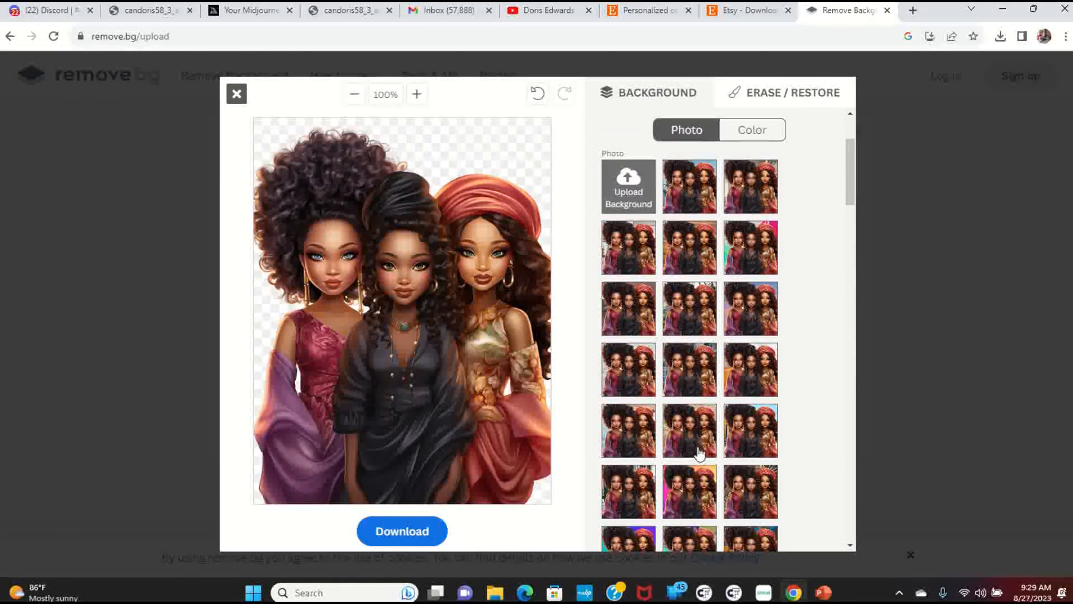
{"action": "left_click", "coordinate": [743, 445]}
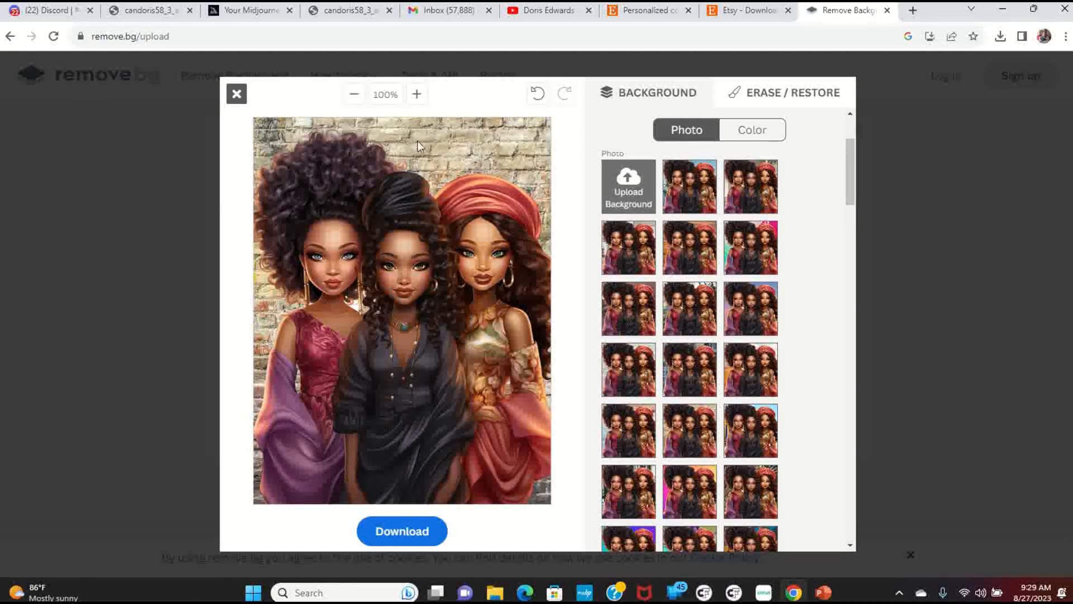
{"action": "left_click", "coordinate": [630, 493]}
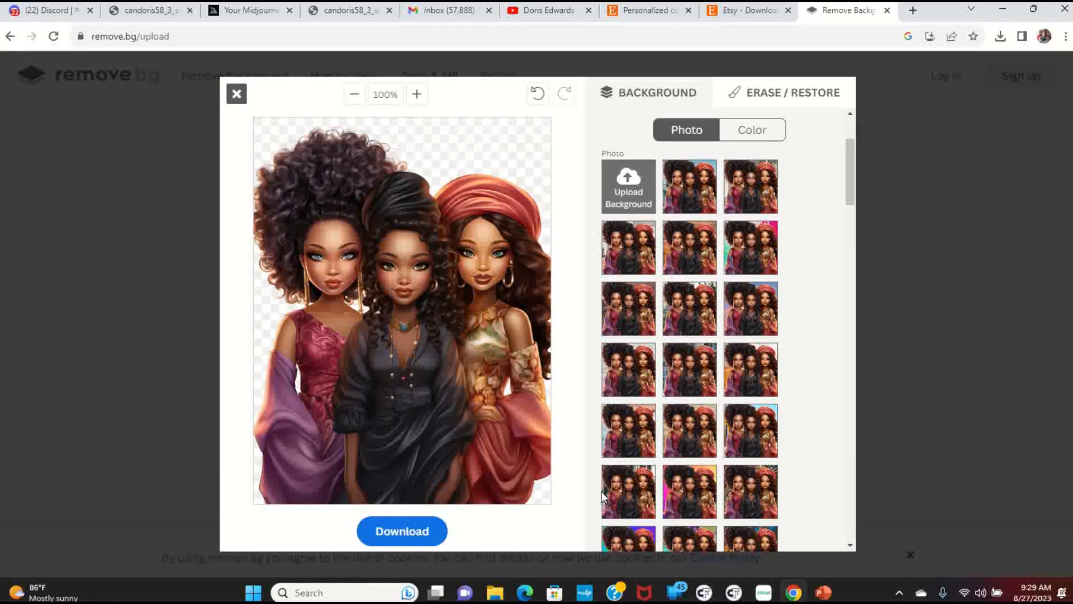
- Try photo backgrounds from further down the collection, including the wooden lattice structure and the blue-and-orange bokeh lights
{"action": "left_click", "coordinate": [631, 494]}
{"action": "left_click", "coordinate": [692, 489]}
{"action": "left_click", "coordinate": [766, 507]}
{"action": "scroll", "coordinate": [767, 507], "scroll_direction": "down", "scroll_amount": 5}
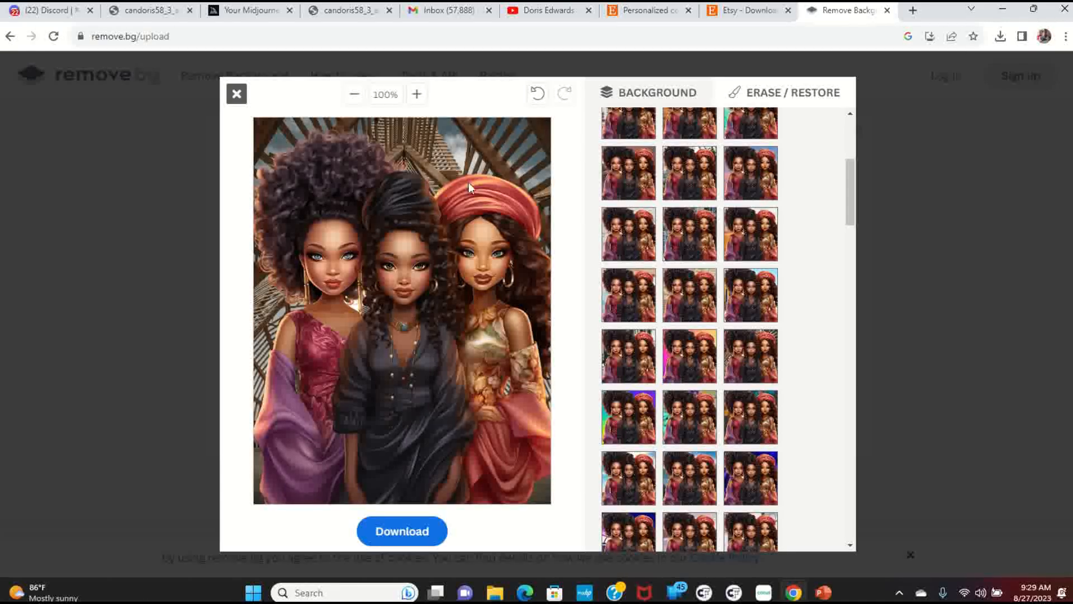
{"action": "left_click", "coordinate": [646, 428]}
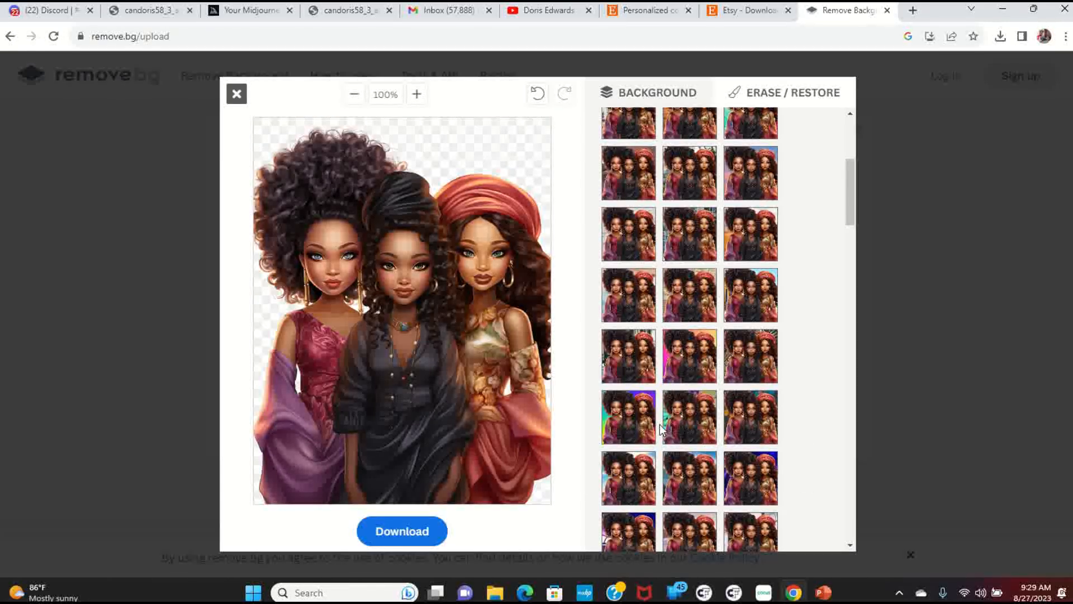
{"action": "left_click", "coordinate": [665, 429]}
{"action": "left_click", "coordinate": [753, 423]}
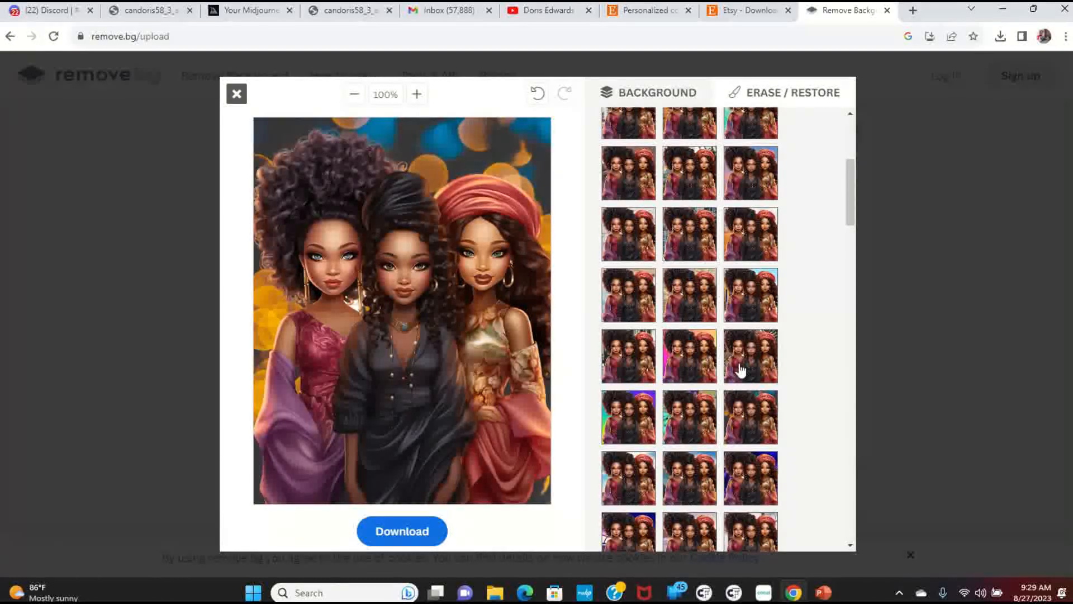
- Apply the pink and teal abstract paint photo as the background and download the finished image
{"action": "scroll", "coordinate": [740, 370], "scroll_direction": "up", "scroll_amount": 5}
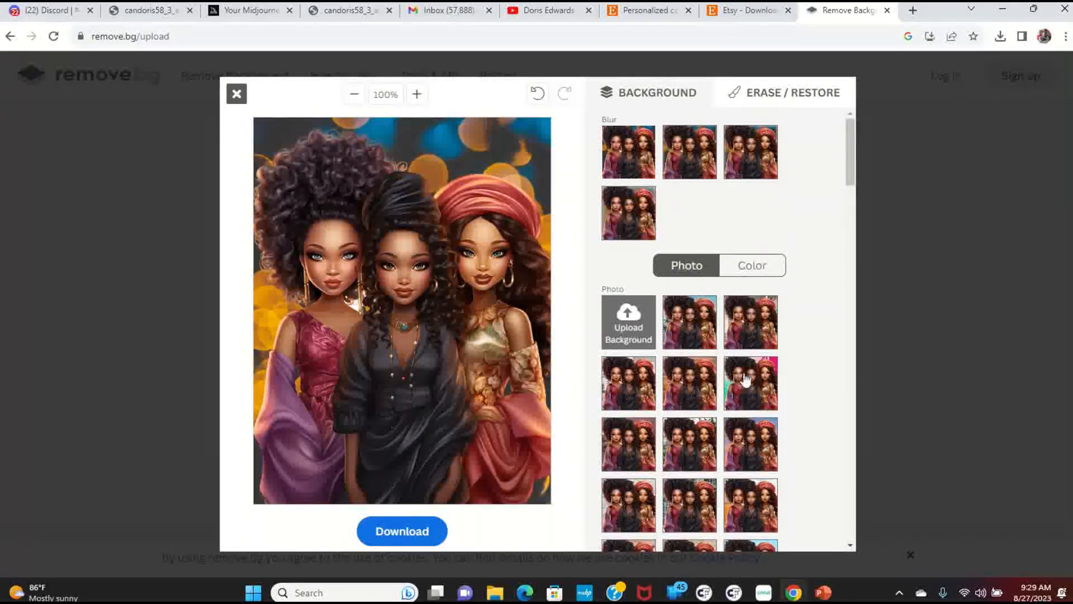
{"action": "scroll", "coordinate": [745, 377], "scroll_direction": "down", "scroll_amount": 4}
{"action": "scroll", "coordinate": [745, 377], "scroll_direction": "up", "scroll_amount": 4}
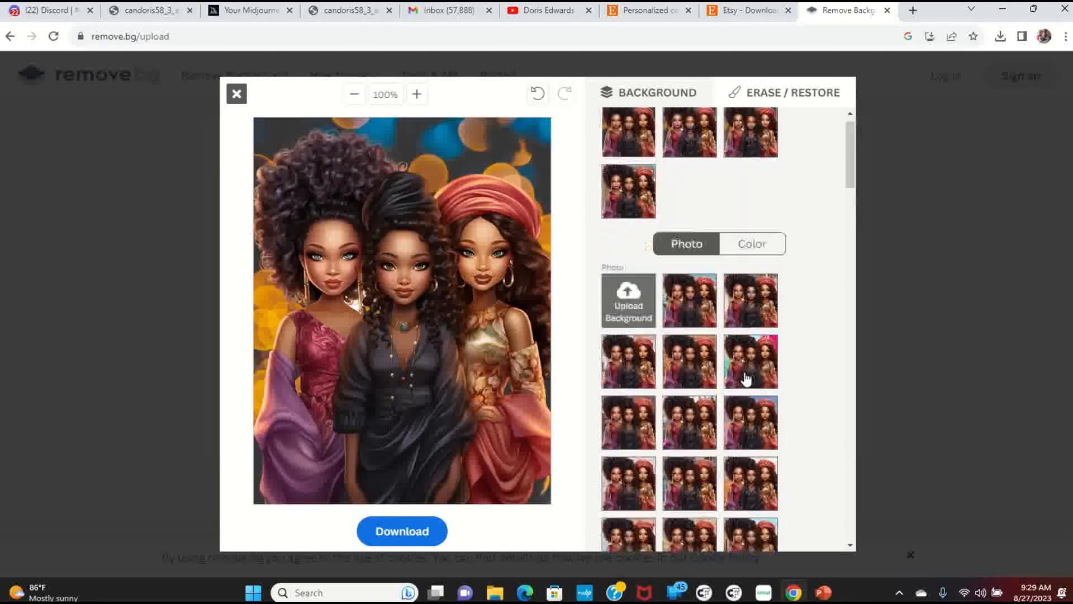
{"action": "left_click", "coordinate": [763, 404]}
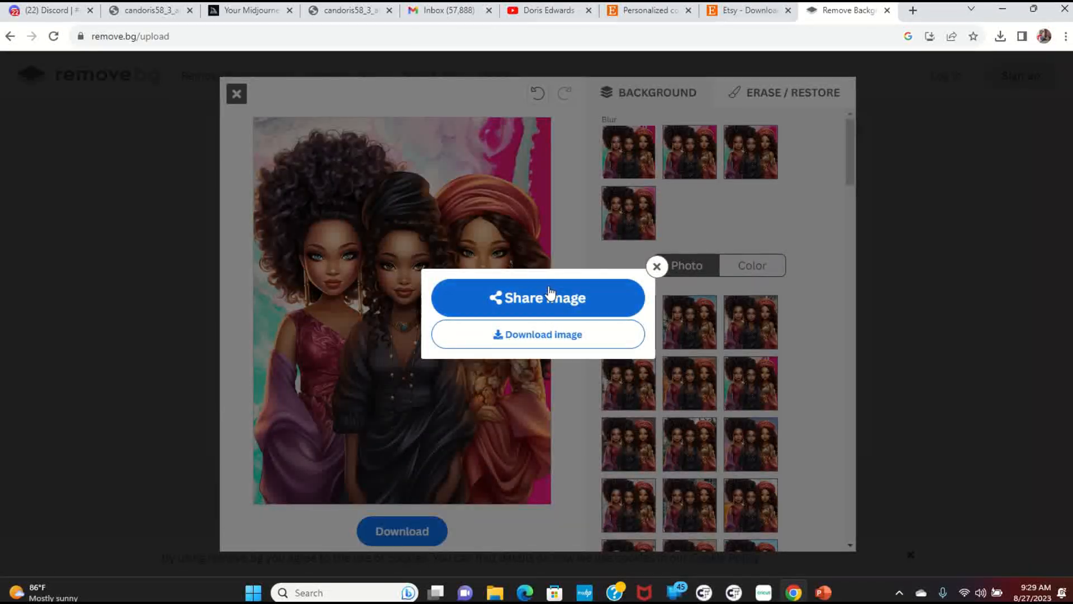
{"action": "left_click", "coordinate": [535, 337]}
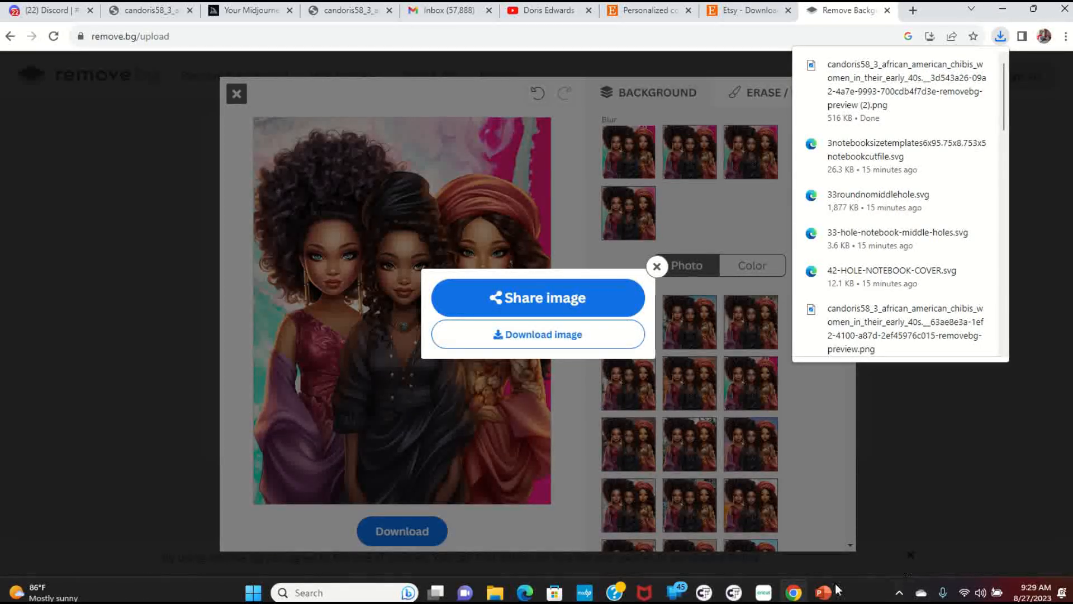
- Switch to the PowerPoint presentation and insert the newly downloaded three-women PNG from the Downloads folder onto slide 1
{"action": "mouse_move", "coordinate": [823, 592]}
{"action": "left_click", "coordinate": [854, 505]}
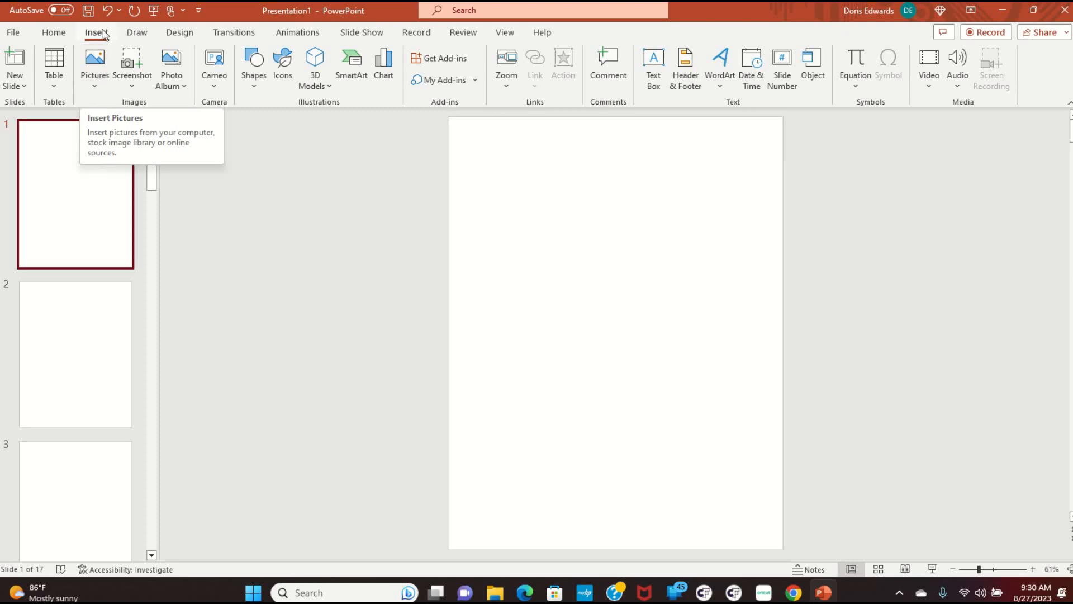
{"action": "left_click", "coordinate": [98, 87]}
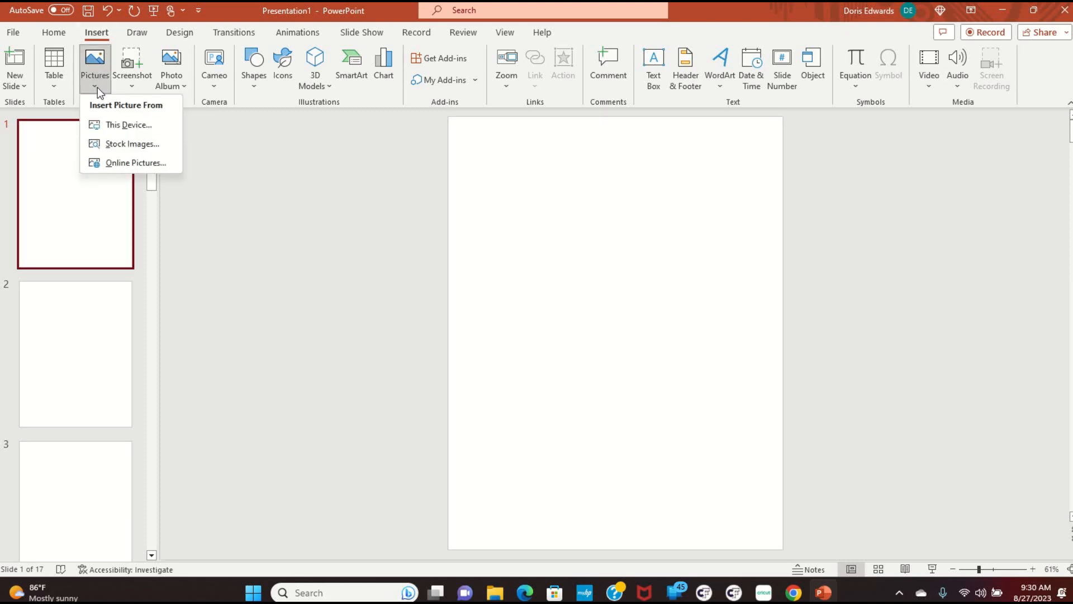
{"action": "left_click", "coordinate": [133, 130]}
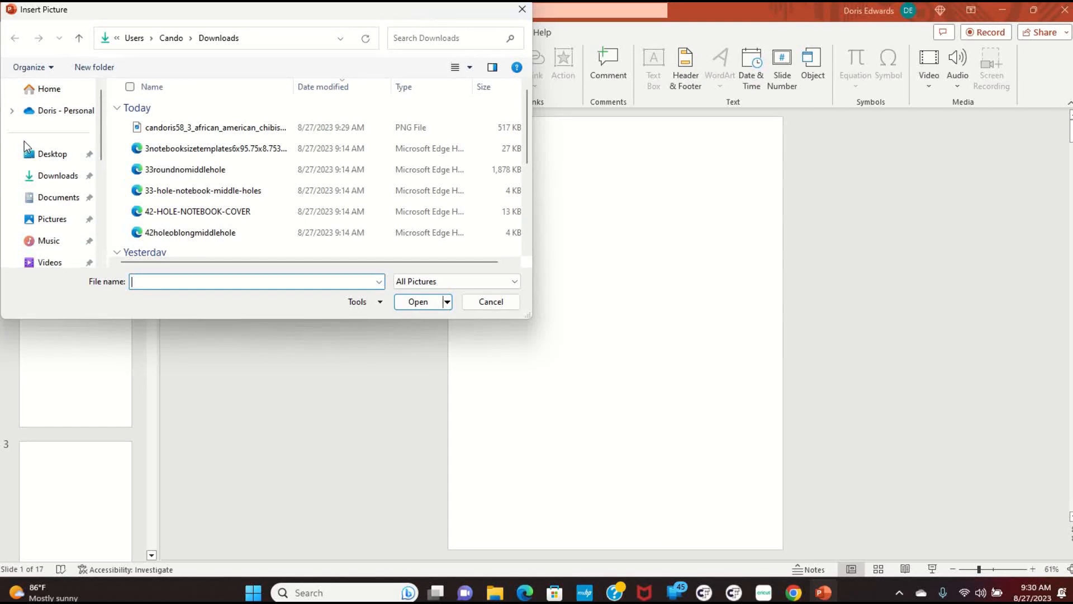
{"action": "scroll", "coordinate": [49, 157], "scroll_direction": "down", "scroll_amount": 3}
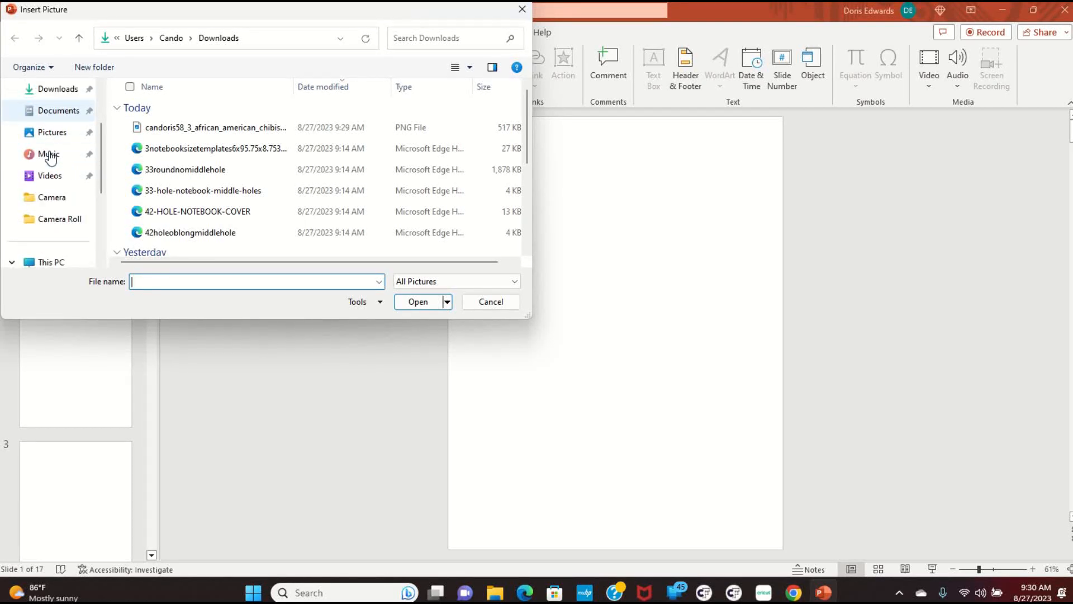
{"action": "left_click", "coordinate": [68, 91]}
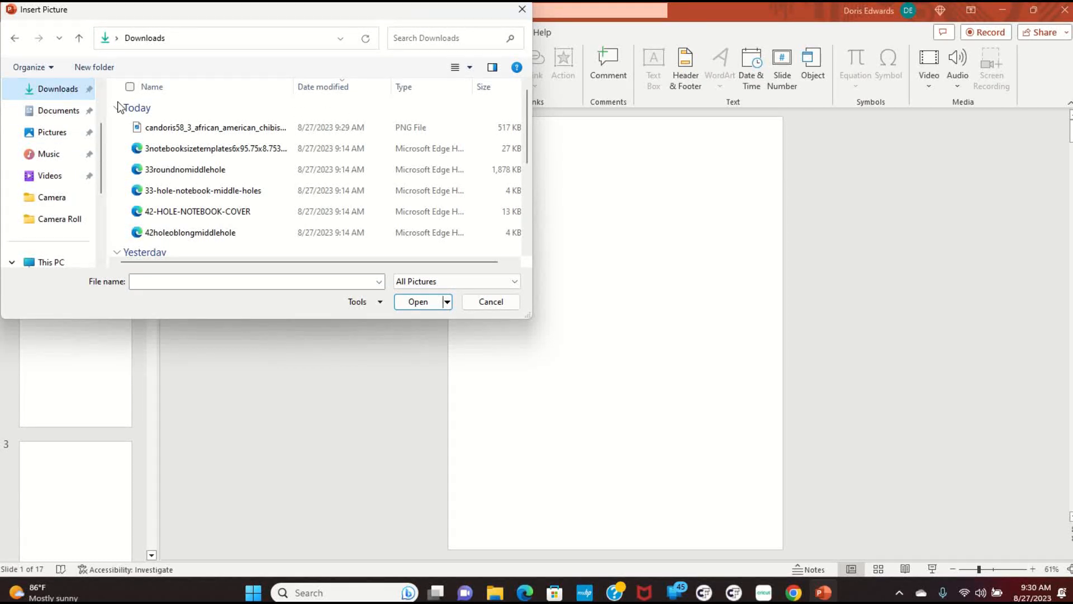
{"action": "left_click", "coordinate": [195, 129]}
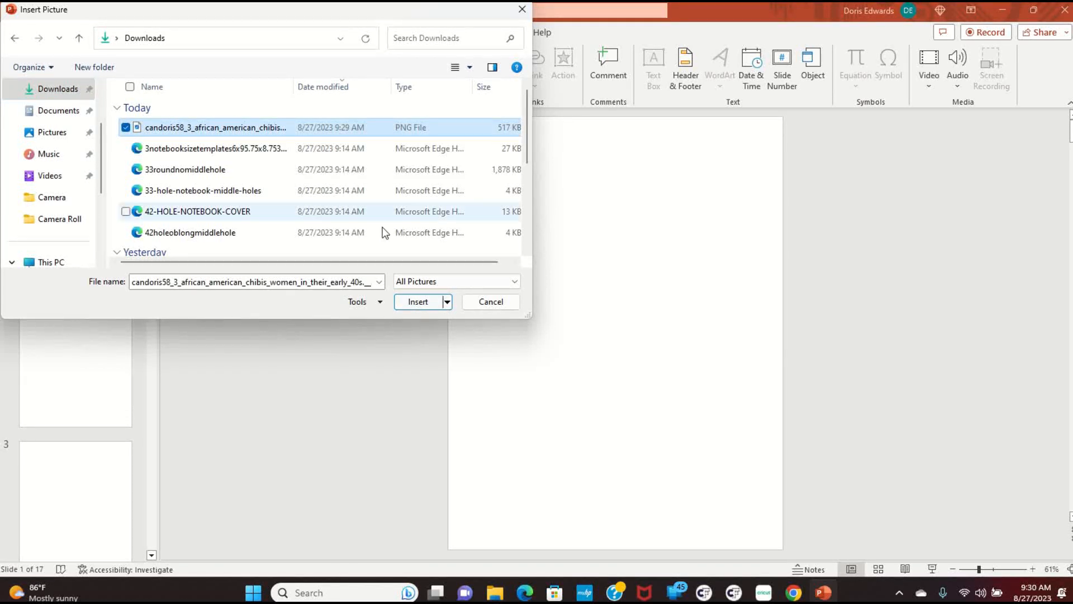
{"action": "left_click", "coordinate": [413, 305]}
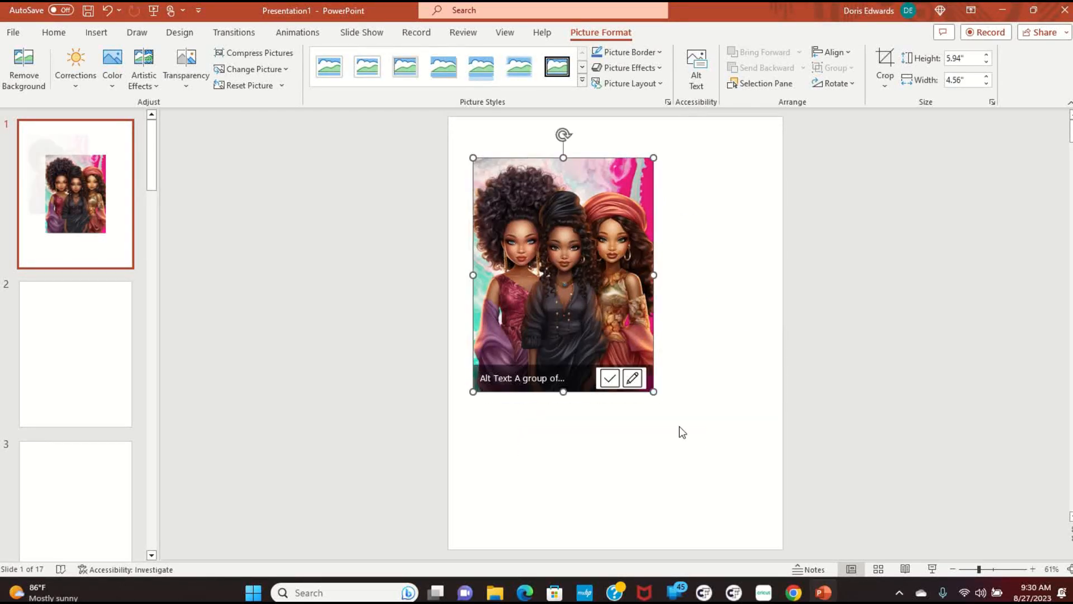
- Open the picture's size and position settings and turn off Lock aspect ratio and Relative to original picture size
{"action": "right_click", "coordinate": [605, 185]}
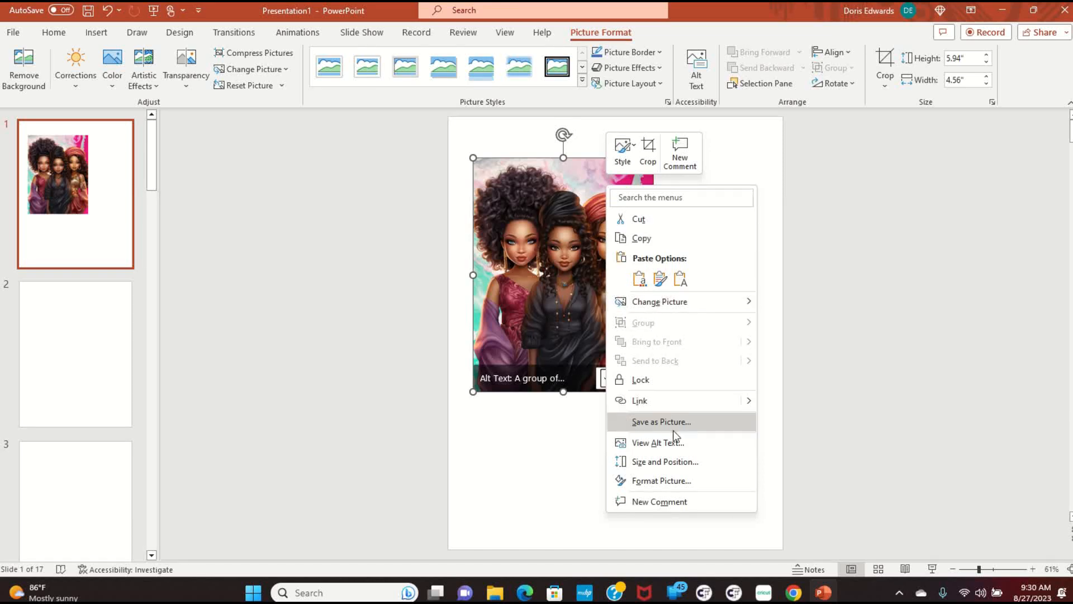
{"action": "left_click", "coordinate": [689, 464]}
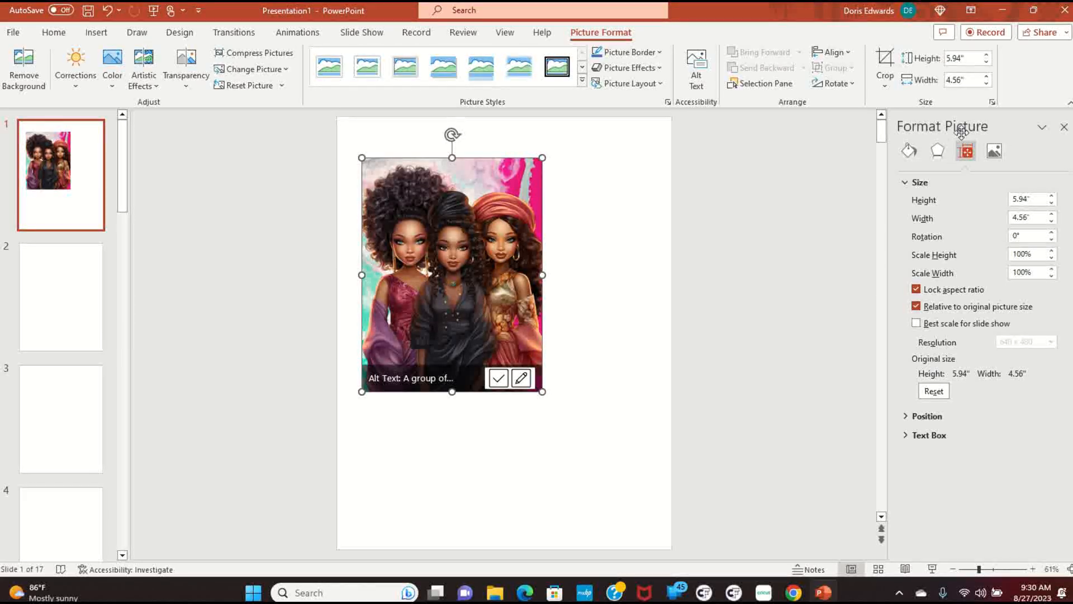
{"action": "left_click", "coordinate": [916, 289]}
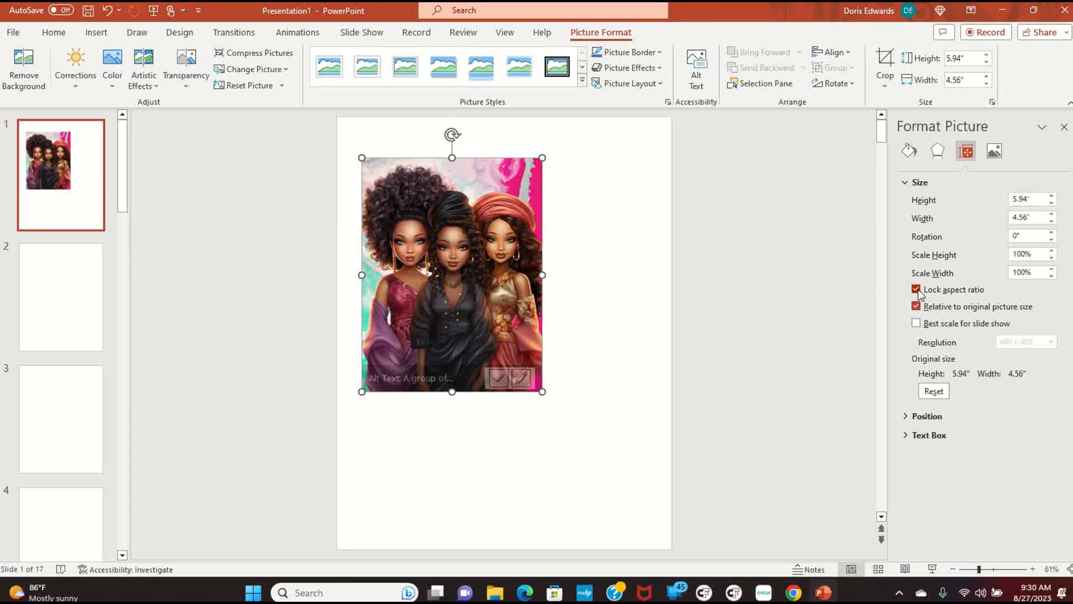
{"action": "left_click", "coordinate": [917, 307]}
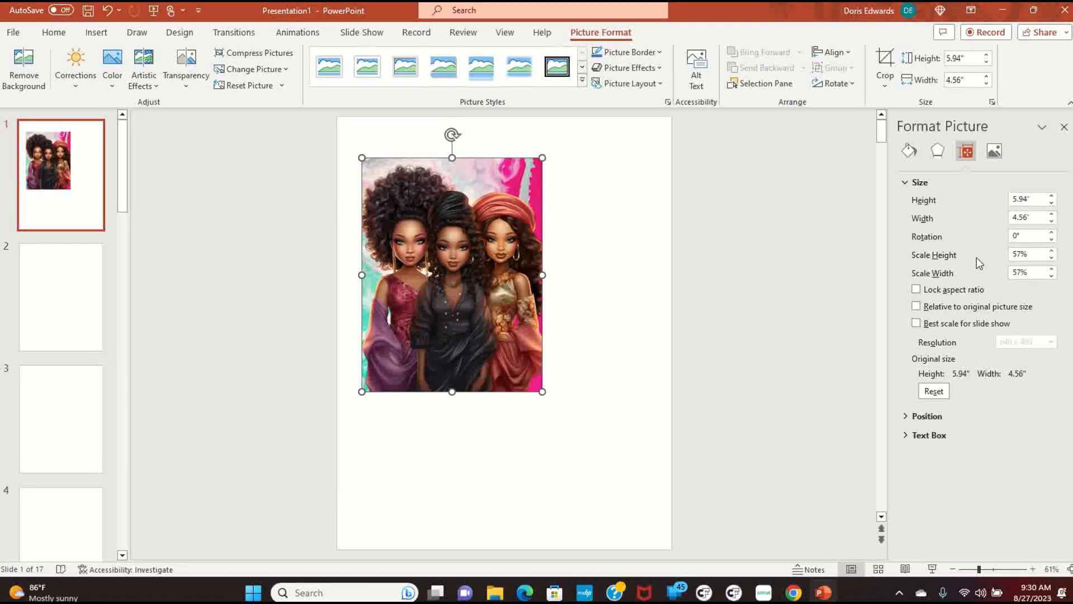
- Set the picture to 11" high and 8.5" wide, align it to cover the whole slide, and deselect it
{"action": "left_click", "coordinate": [1015, 219]}
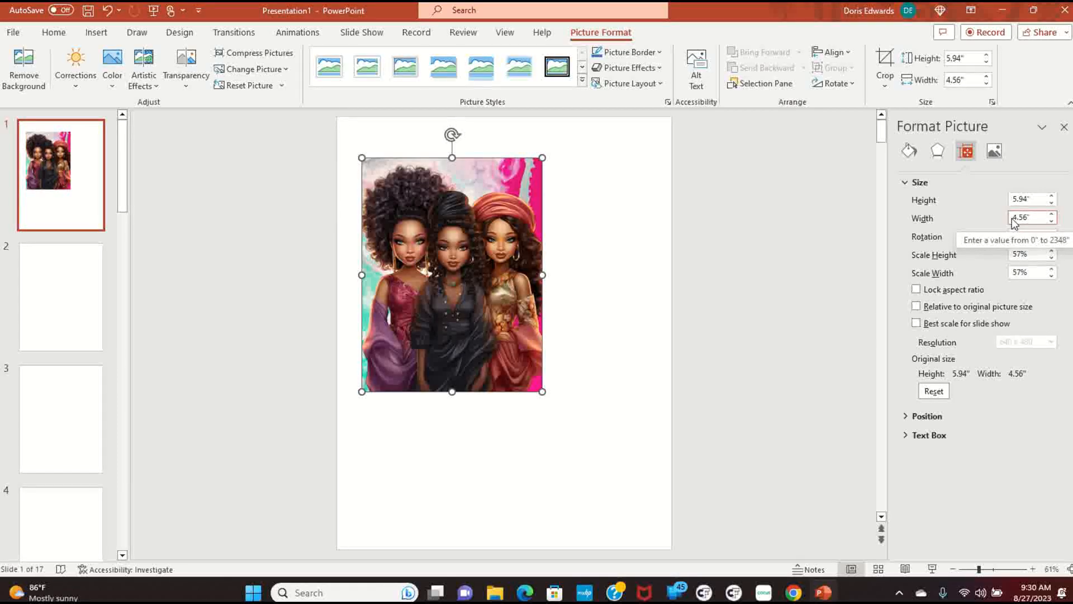
{"action": "left_click", "coordinate": [1026, 210]}
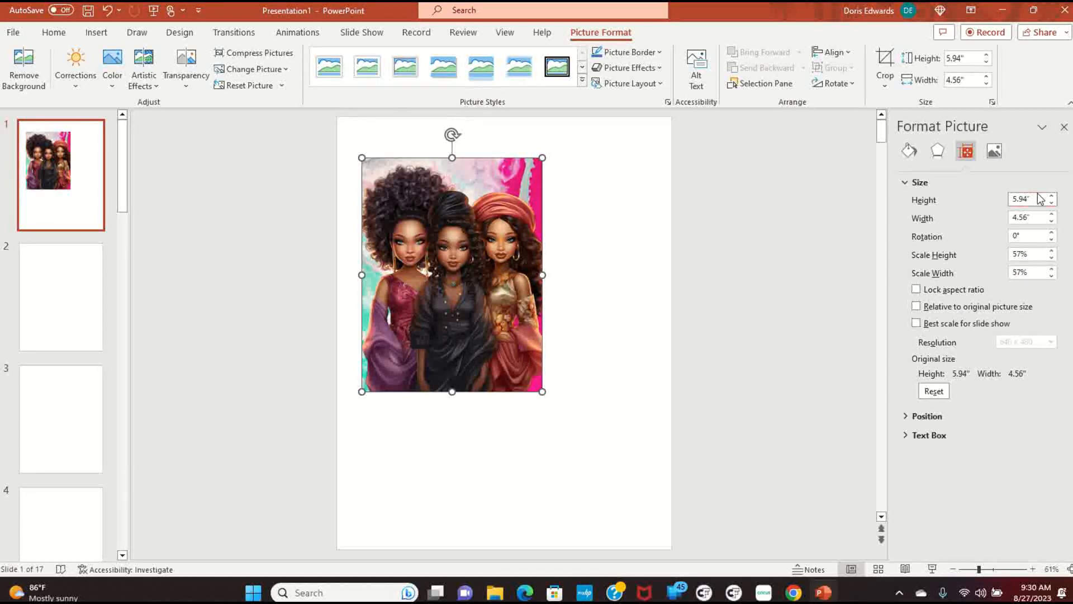
{"action": "left_click_drag", "start_coordinate": [1040, 199], "coordinate": [1004, 202]}
{"action": "type", "text": "11"}
{"action": "key", "text": "Tab"}
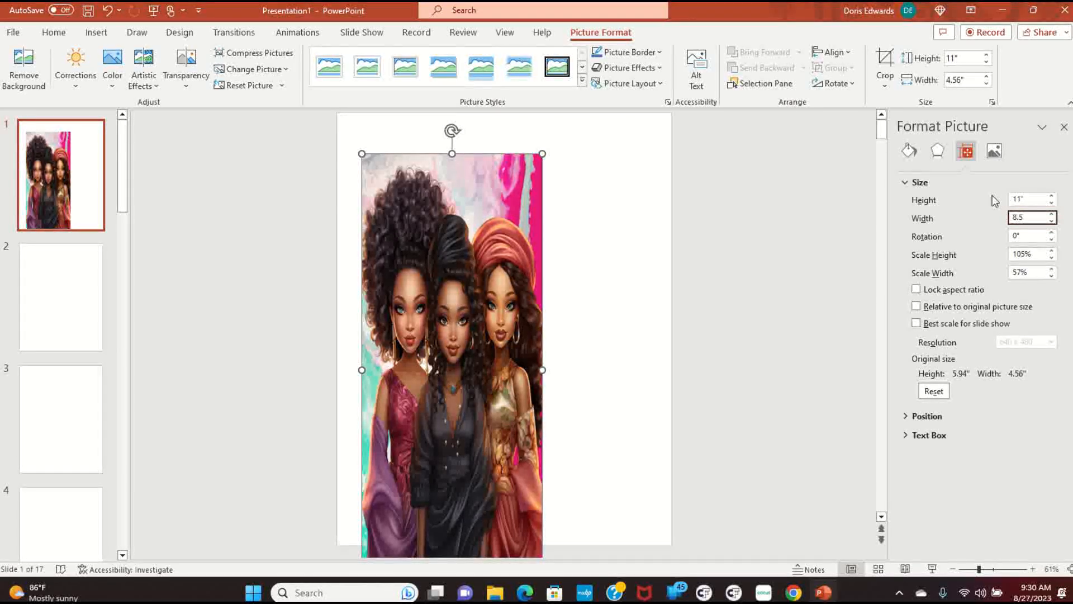
{"action": "key", "text": "Tab"}
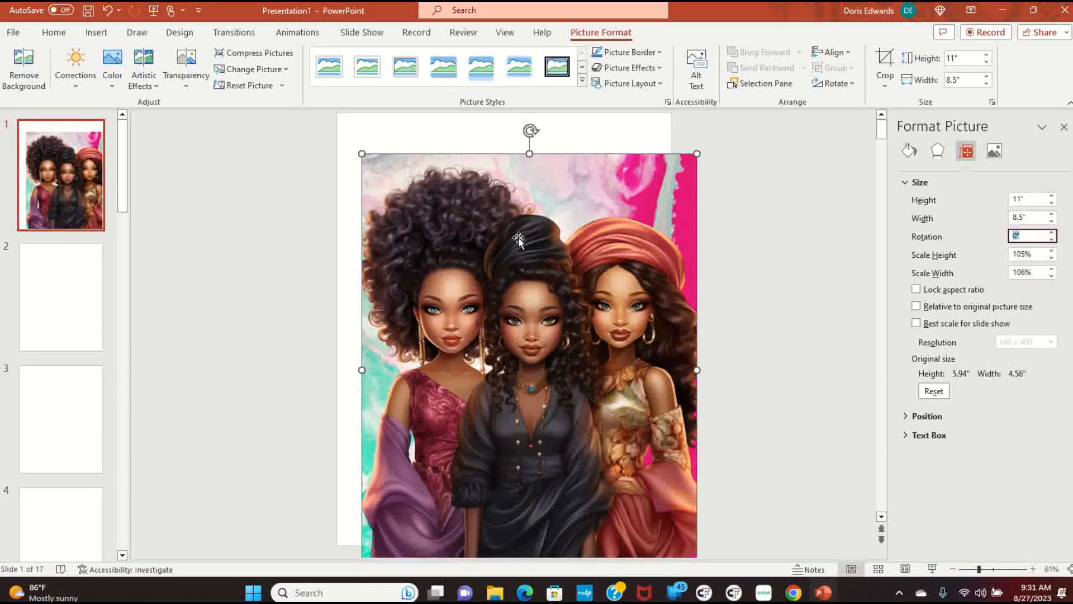
{"action": "left_click_drag", "start_coordinate": [518, 239], "coordinate": [493, 201]}
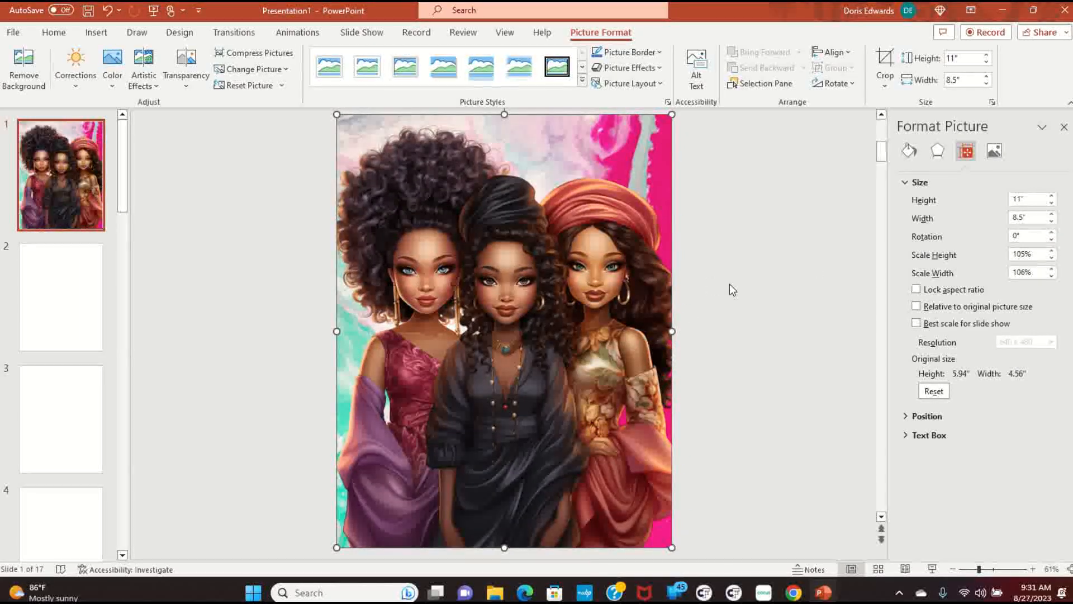
{"action": "left_click", "coordinate": [821, 262]}
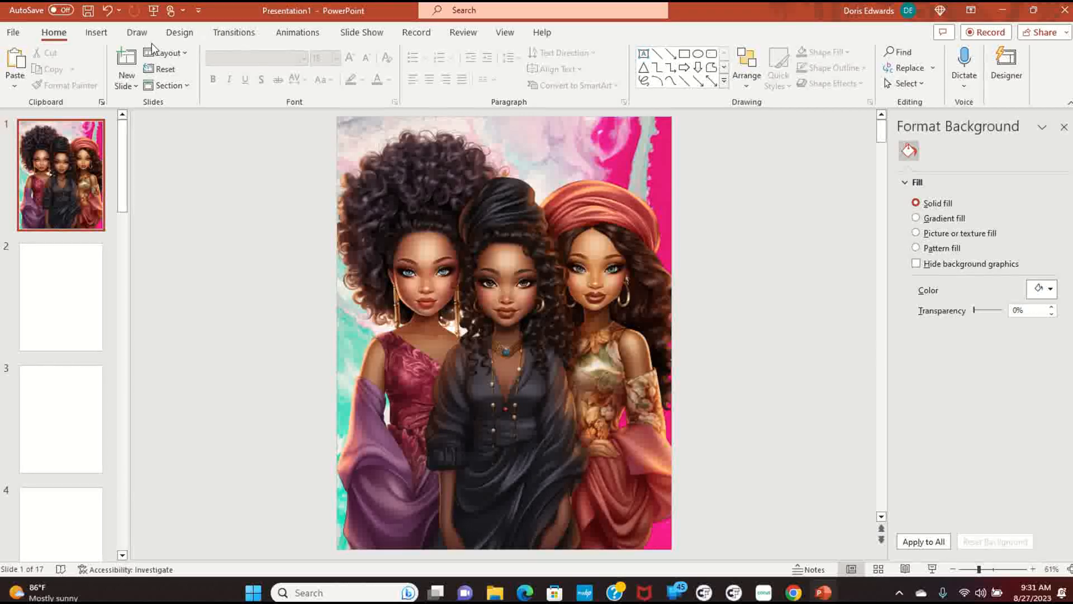
- Check the custom slide size's width, height and portrait orientation
{"action": "left_click", "coordinate": [181, 35]}
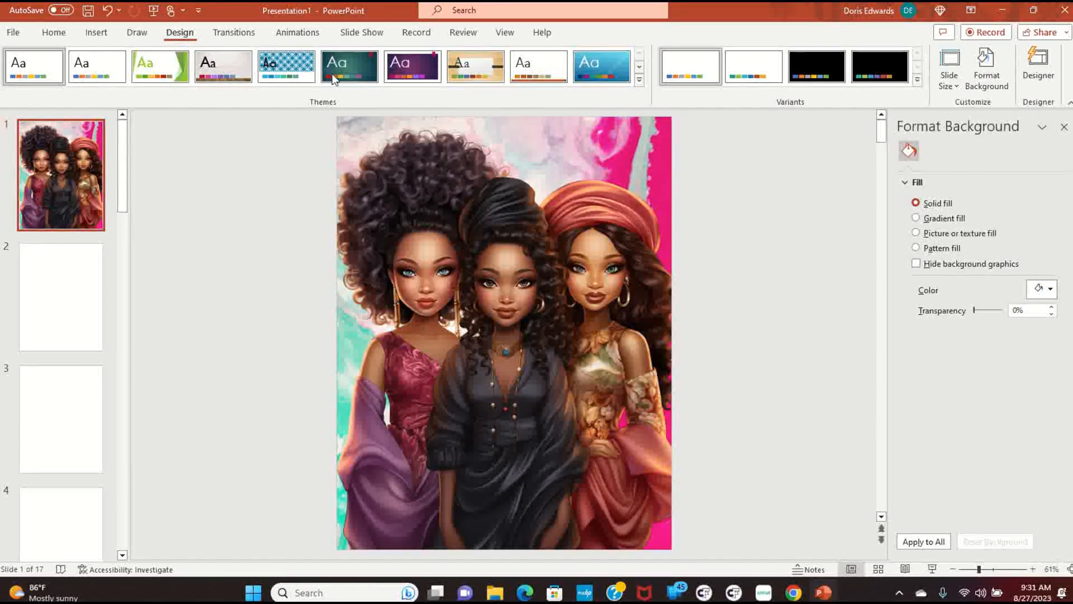
{"action": "left_click", "coordinate": [957, 88]}
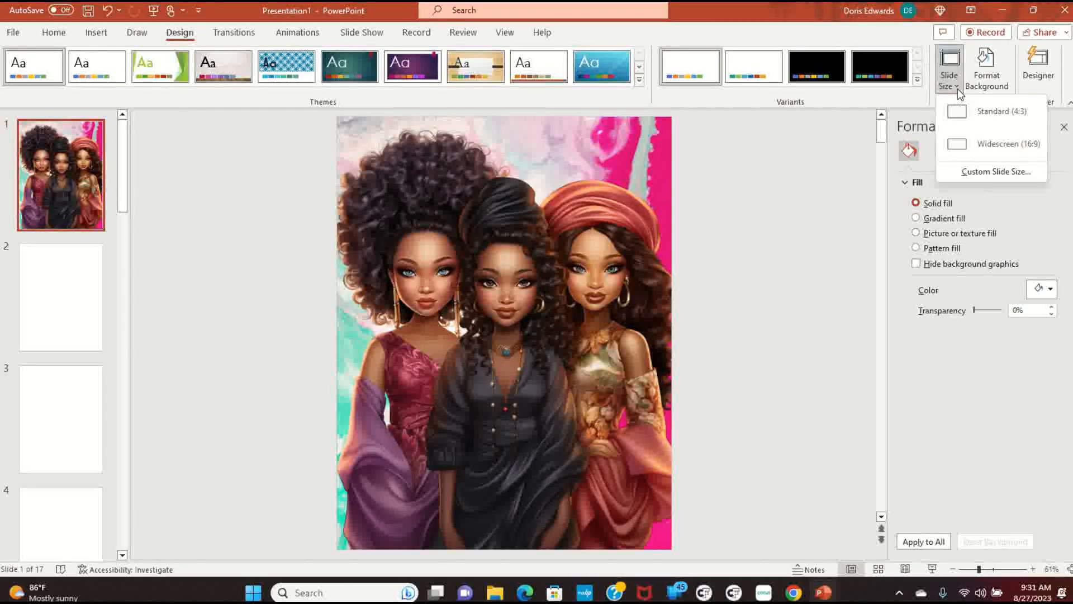
{"action": "left_click", "coordinate": [993, 177]}
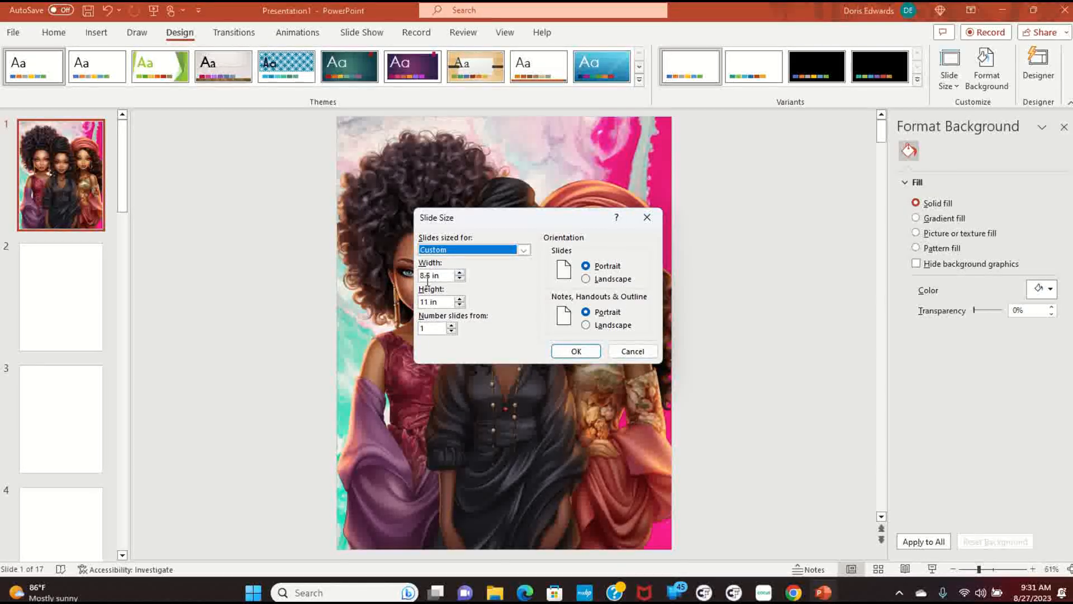
{"action": "left_click", "coordinate": [588, 350]}
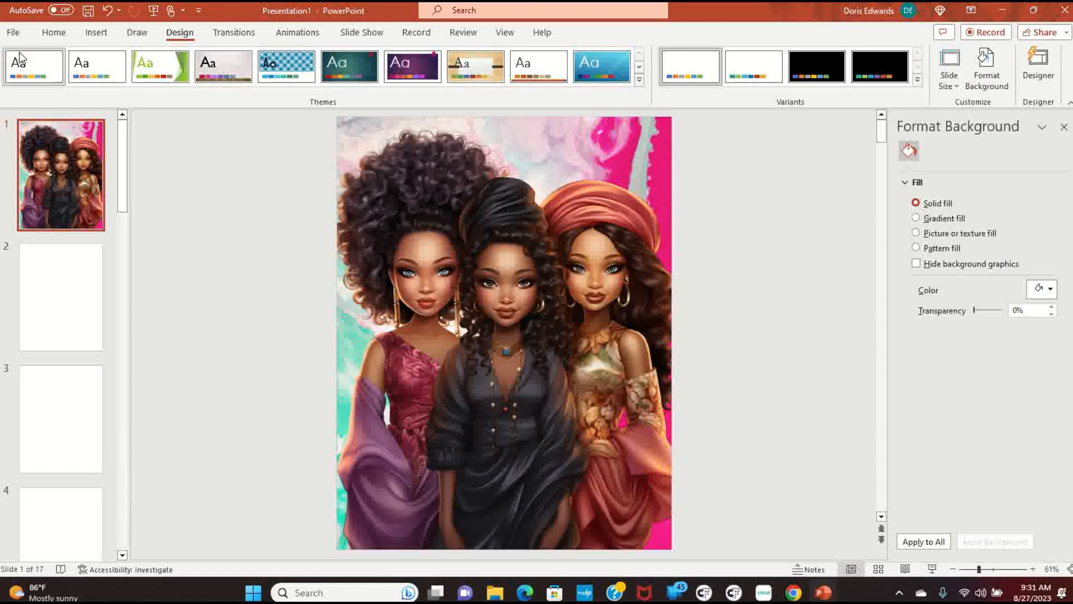
- Open the print settings and set the print range to Print All Slides
{"action": "left_click", "coordinate": [17, 36]}
{"action": "left_click", "coordinate": [32, 274]}
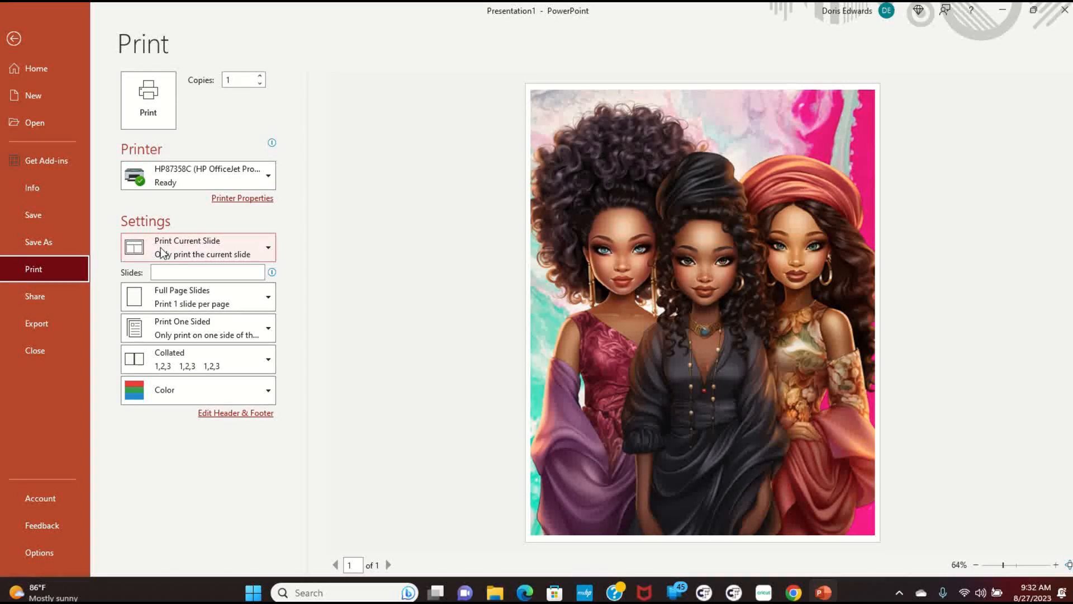
{"action": "left_click", "coordinate": [268, 250]}
{"action": "left_click", "coordinate": [229, 293]}
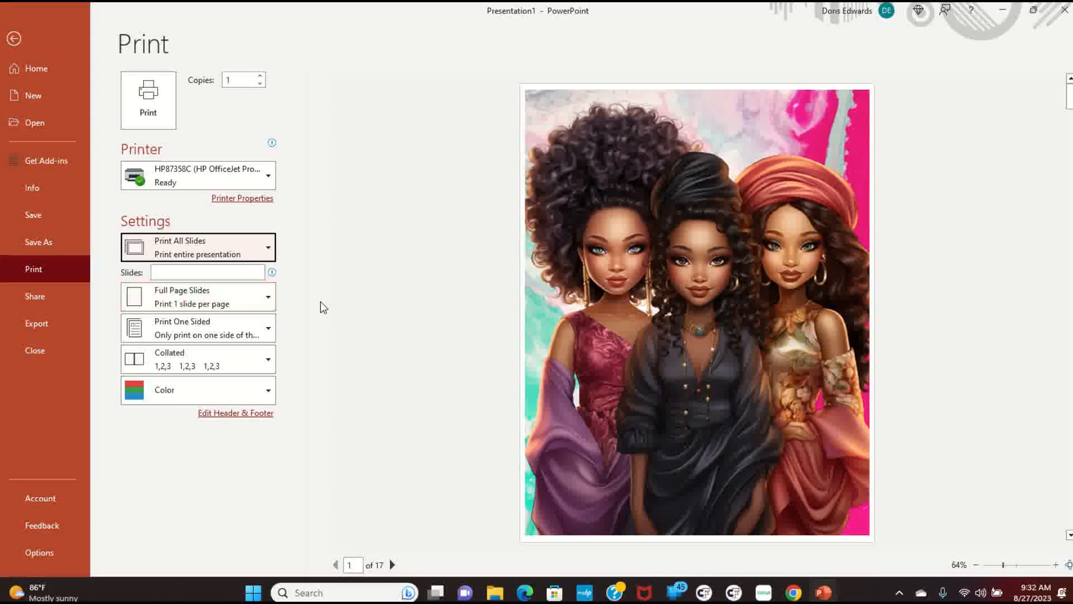
- Limit printing to the current slide and review the printer's paper source, media and page layout properties
{"action": "left_click", "coordinate": [273, 246]}
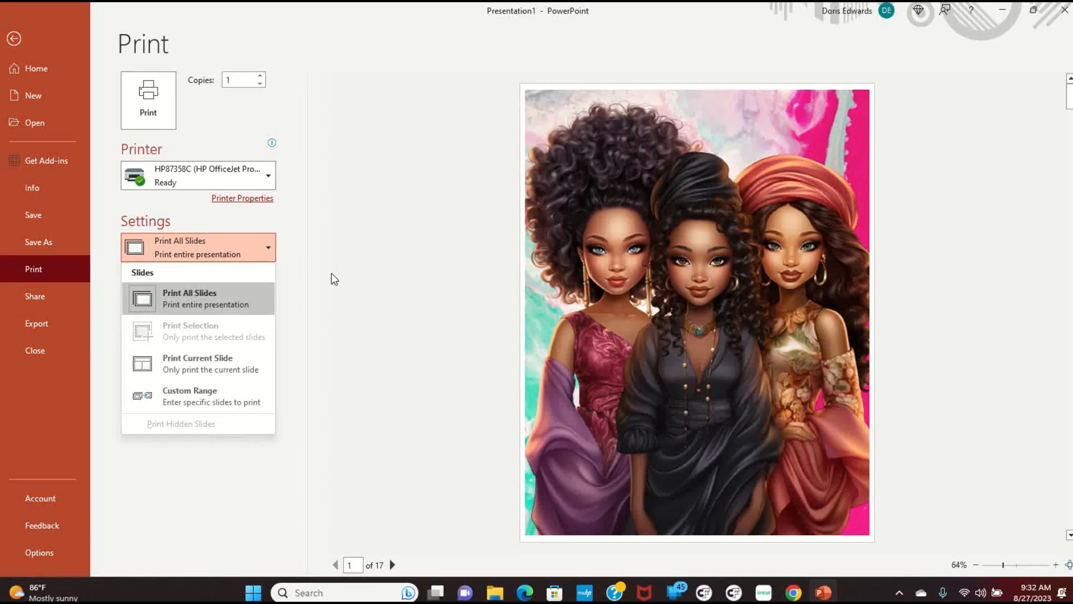
{"action": "left_click", "coordinate": [196, 361]}
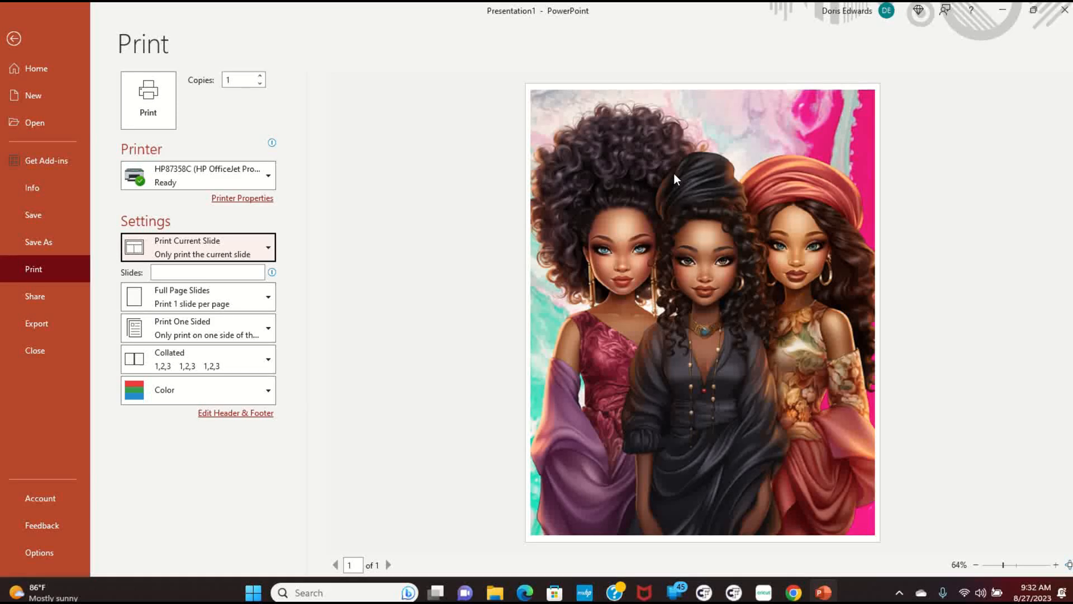
{"action": "left_click", "coordinate": [232, 198]}
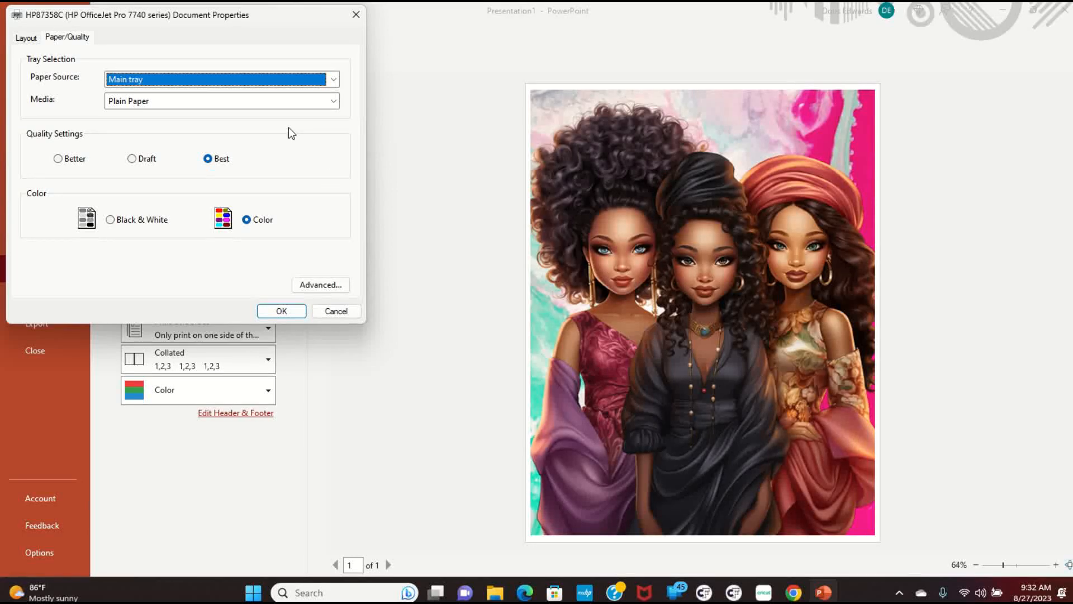
{"action": "left_click", "coordinate": [128, 83]}
{"action": "left_click", "coordinate": [131, 98]}
{"action": "left_click", "coordinate": [23, 38]}
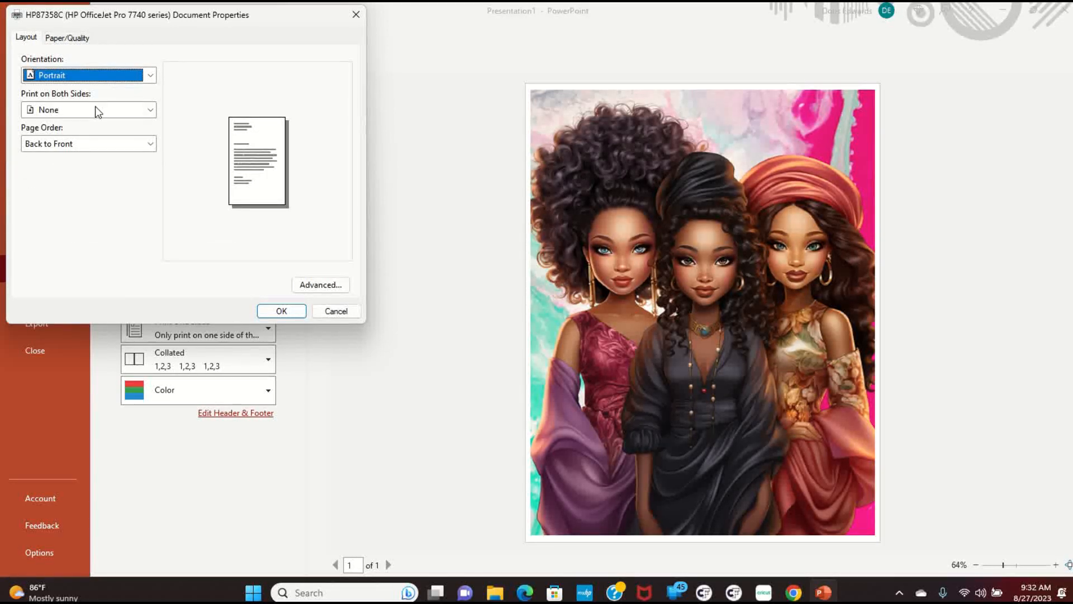
- Set the paper size to Letter in the printer's advanced options, check the borderless printing option, and accept the printer properties
{"action": "left_click", "coordinate": [329, 287]}
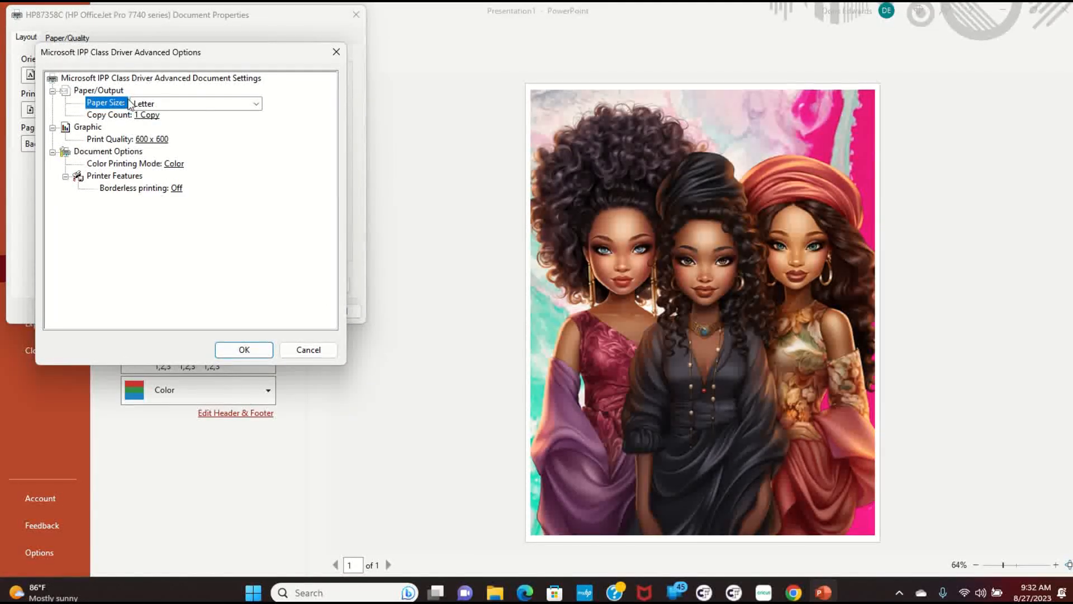
{"action": "left_click", "coordinate": [258, 105]}
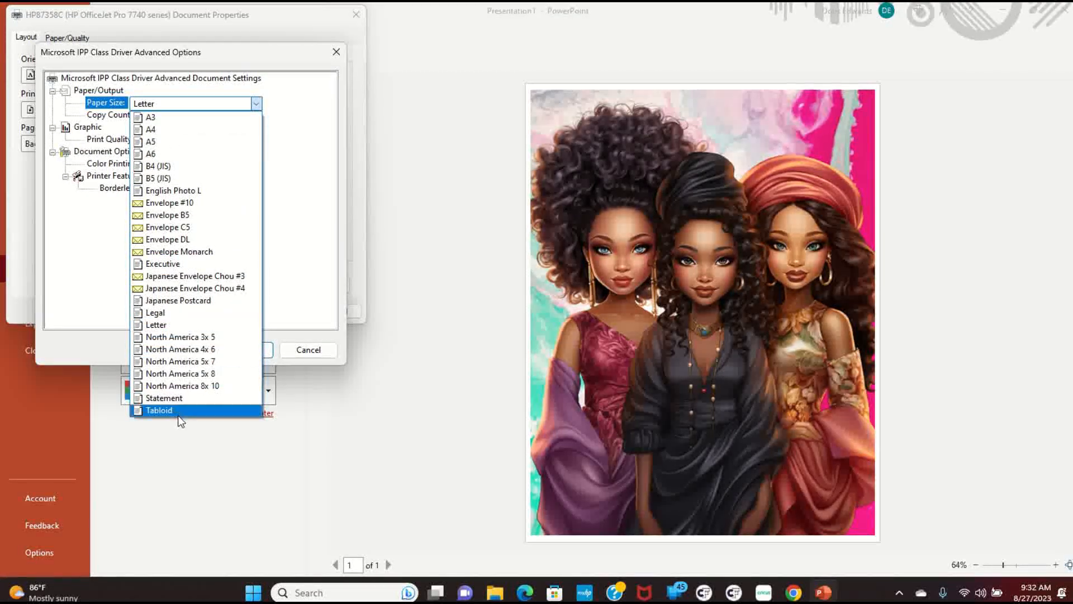
{"action": "left_click", "coordinate": [171, 329]}
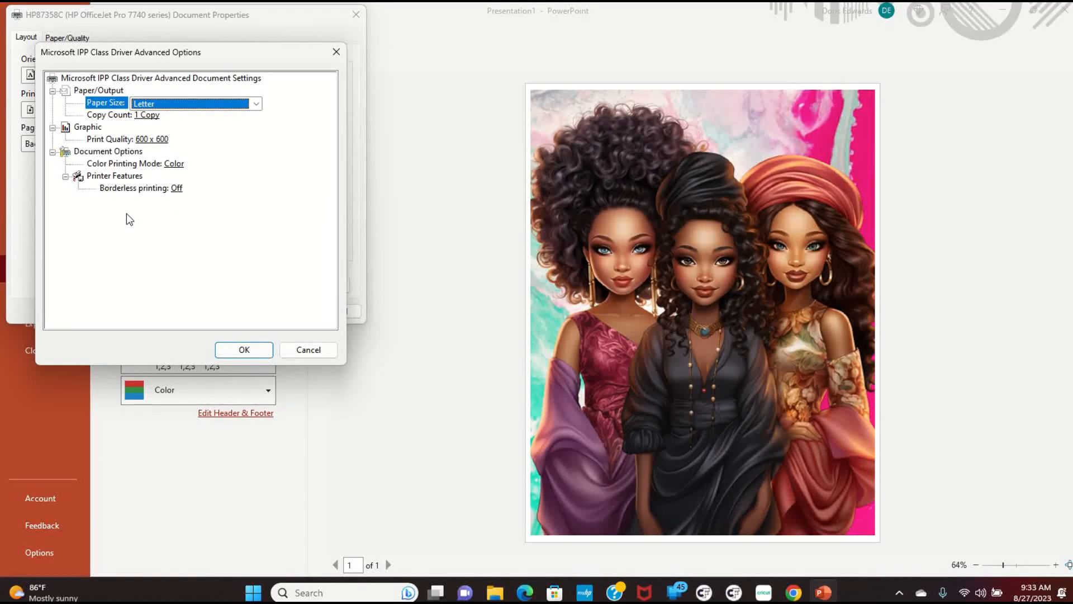
{"action": "left_click", "coordinate": [178, 189]}
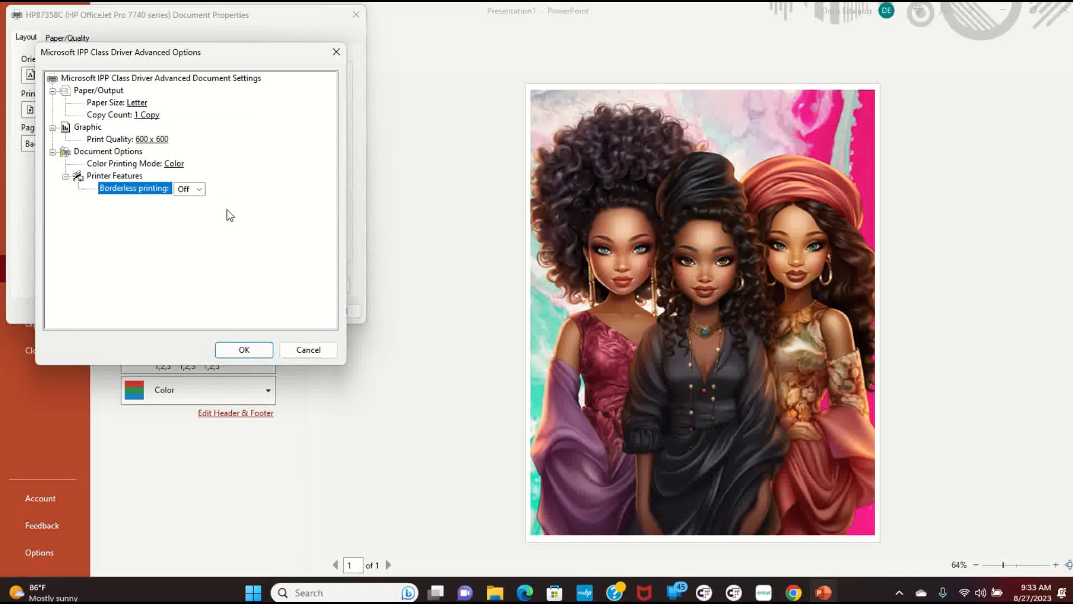
{"action": "left_click", "coordinate": [259, 350]}
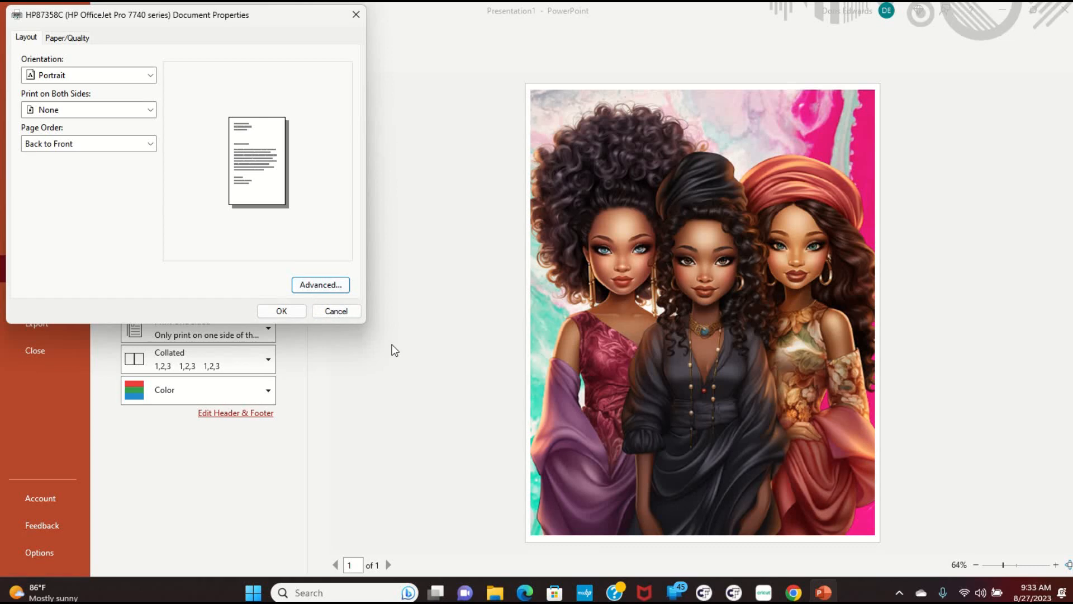
{"action": "left_click", "coordinate": [283, 312]}
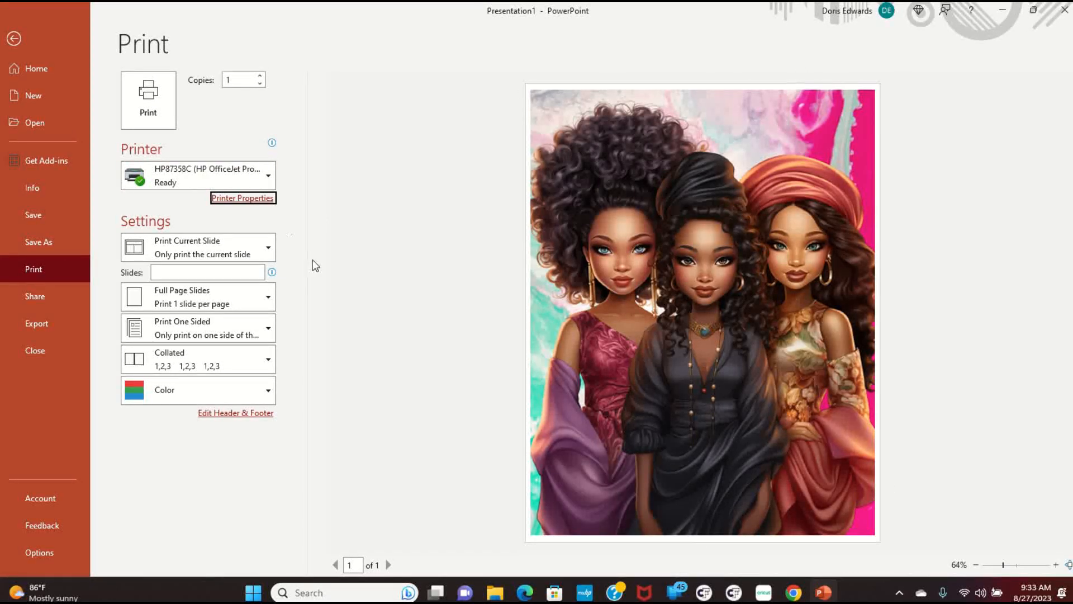
- Turn on borderless printing in the printer's advanced options and accept the printer properties
{"action": "left_click", "coordinate": [249, 198]}
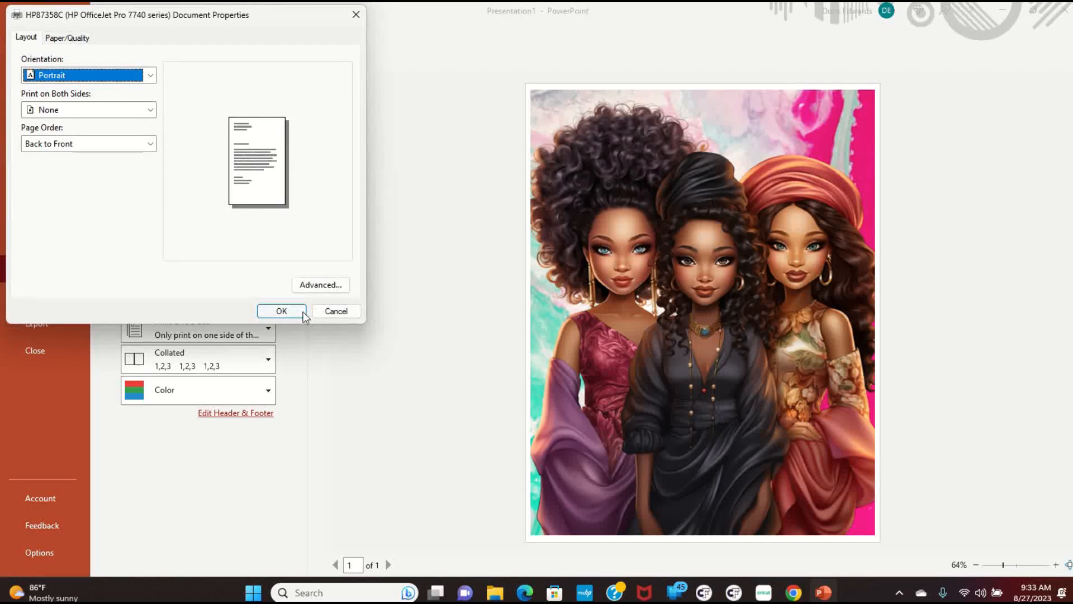
{"action": "left_click", "coordinate": [303, 287]}
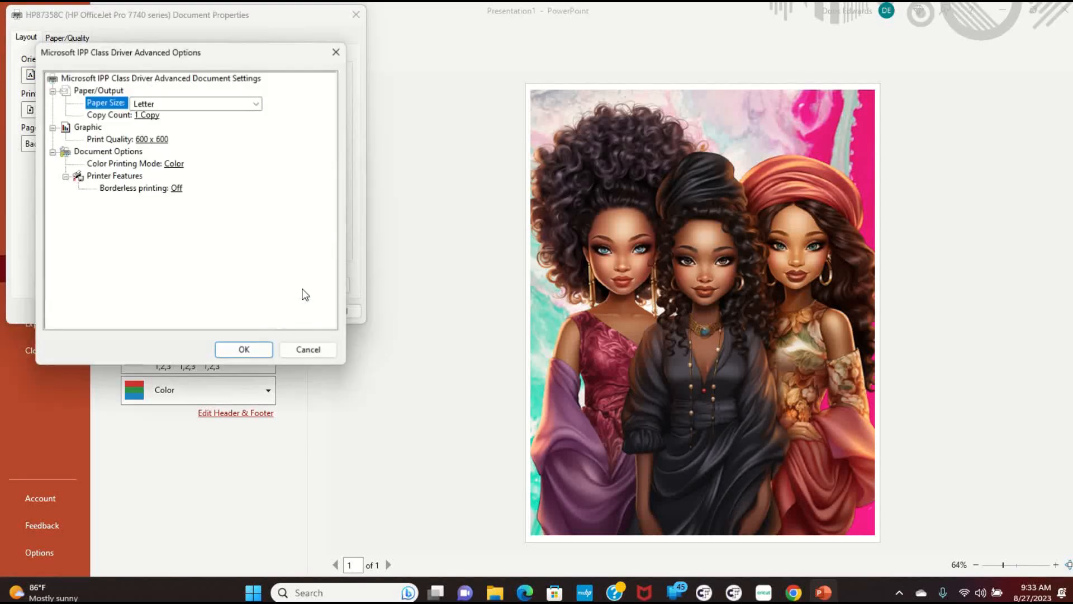
{"action": "left_click", "coordinate": [178, 187]}
{"action": "left_click", "coordinate": [199, 191]}
{"action": "left_click", "coordinate": [194, 204]}
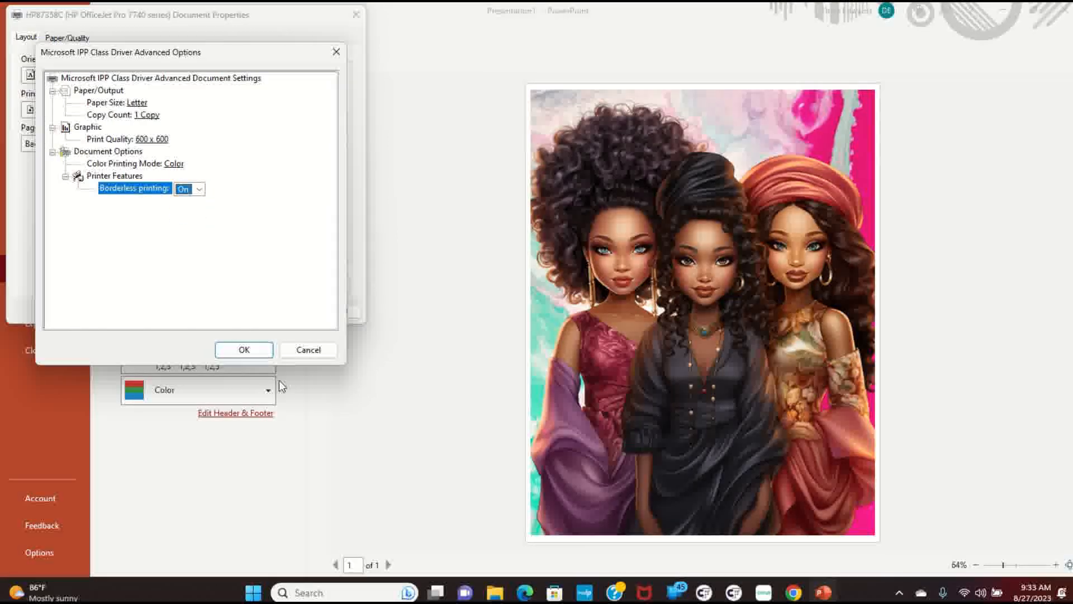
{"action": "left_click", "coordinate": [250, 349]}
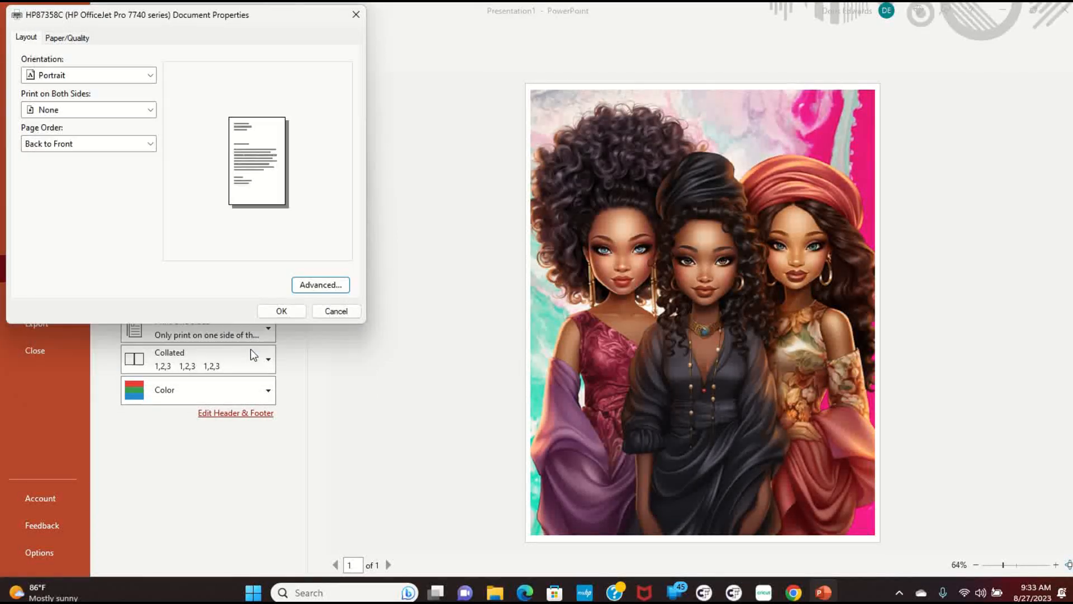
{"action": "left_click", "coordinate": [287, 312]}
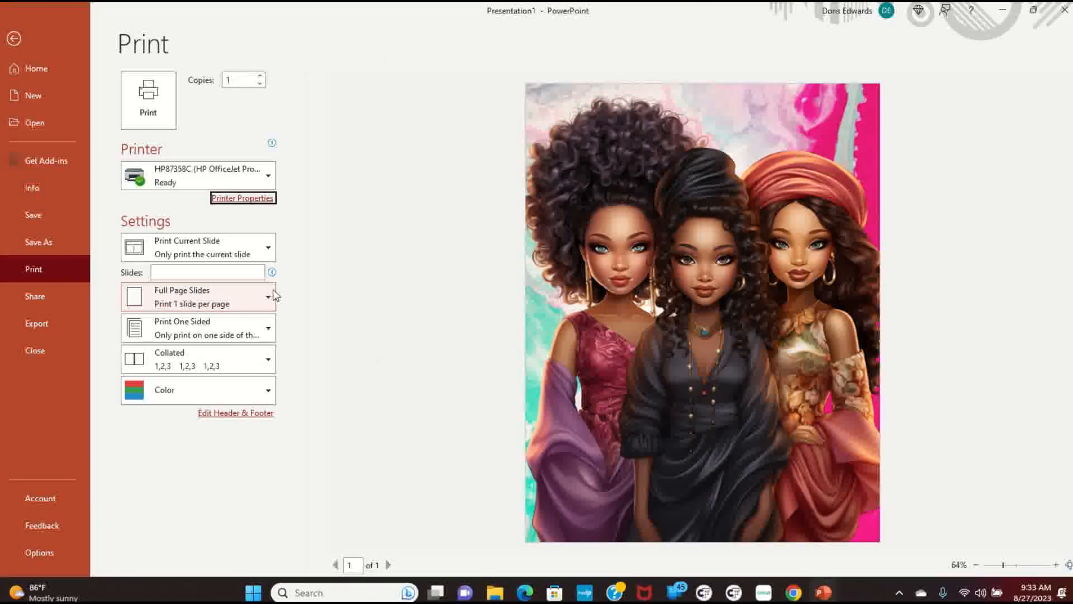
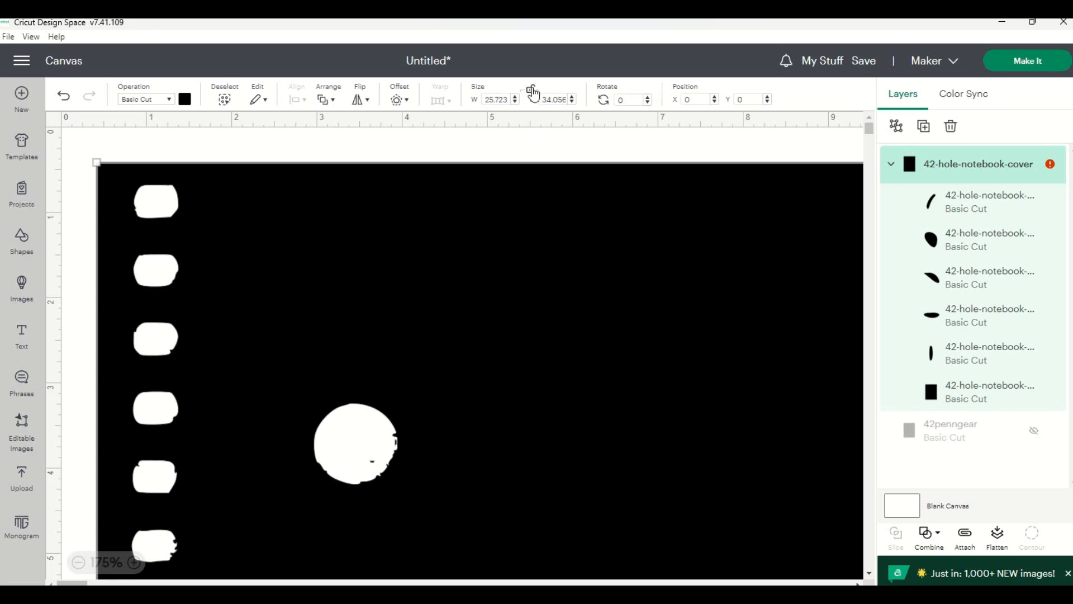
- In Cricut Design Space, set the 42-hole notebook cover to 8.5 in wide and 11 in high, then lock its proportions
{"action": "left_click_drag", "start_coordinate": [509, 99], "coordinate": [457, 104]}
{"action": "type", "text": "8.5"}
{"action": "key", "text": "Tab"}
{"action": "type", "text": "11"}
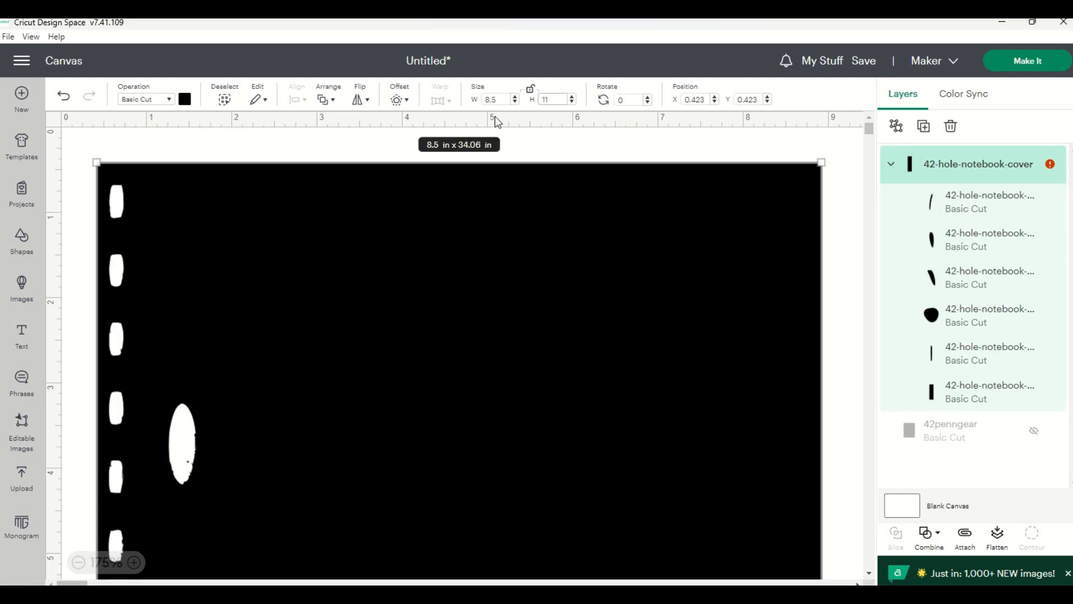
{"action": "key", "text": "Tab"}
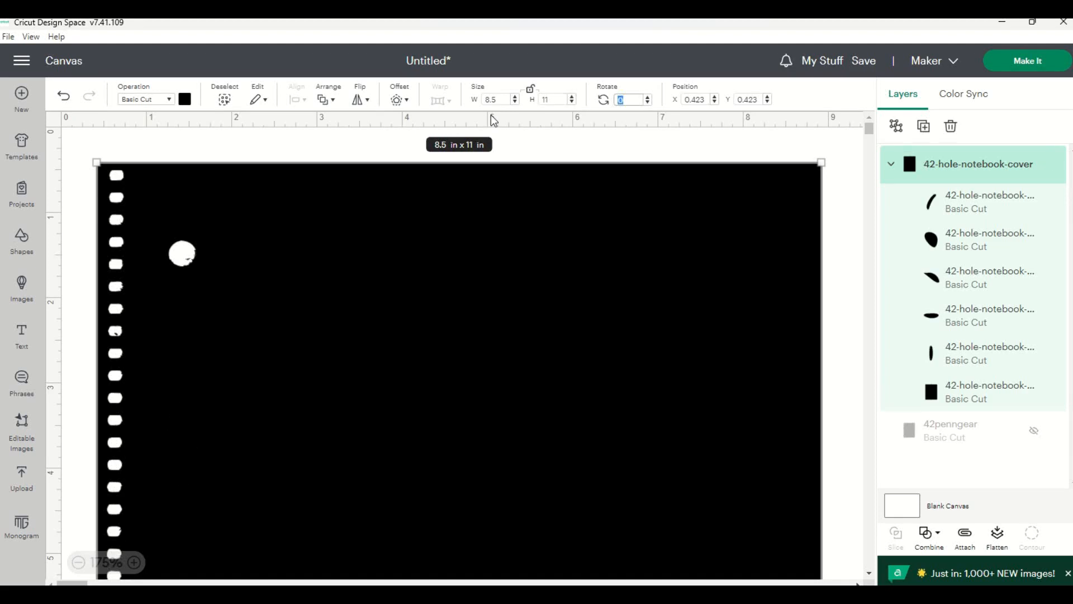
{"action": "left_click", "coordinate": [531, 94]}
- Attach the layers of the 42-hole notebook cover and move it to the upper-left corner of the canvas
{"action": "left_click_drag", "start_coordinate": [376, 275], "coordinate": [782, 300]}
{"action": "left_click_drag", "start_coordinate": [441, 236], "coordinate": [358, 254]}
{"action": "left_click_drag", "start_coordinate": [597, 336], "coordinate": [230, 311]}
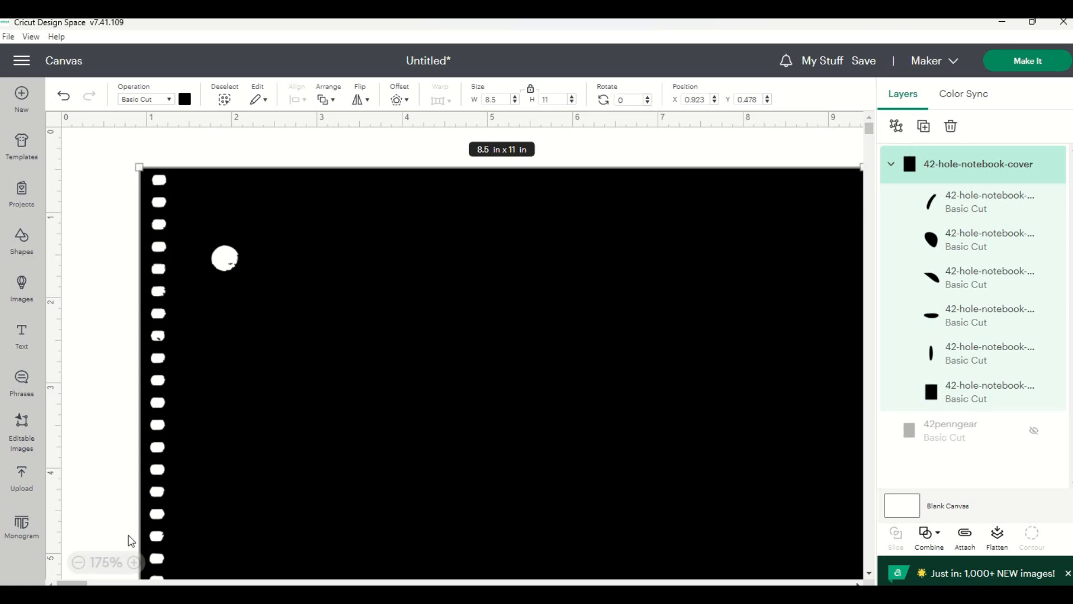
{"action": "left_click", "coordinate": [79, 562]}
{"action": "left_click", "coordinate": [78, 561]}
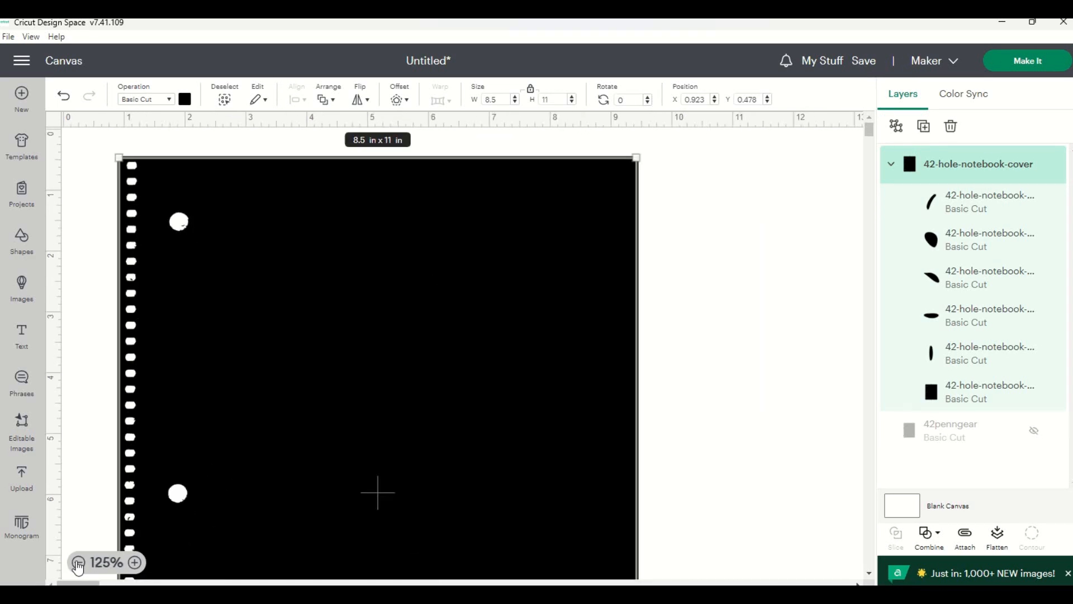
{"action": "left_click", "coordinate": [78, 562]}
{"action": "left_click", "coordinate": [79, 561]}
{"action": "left_click_drag", "start_coordinate": [268, 510], "coordinate": [438, 340]}
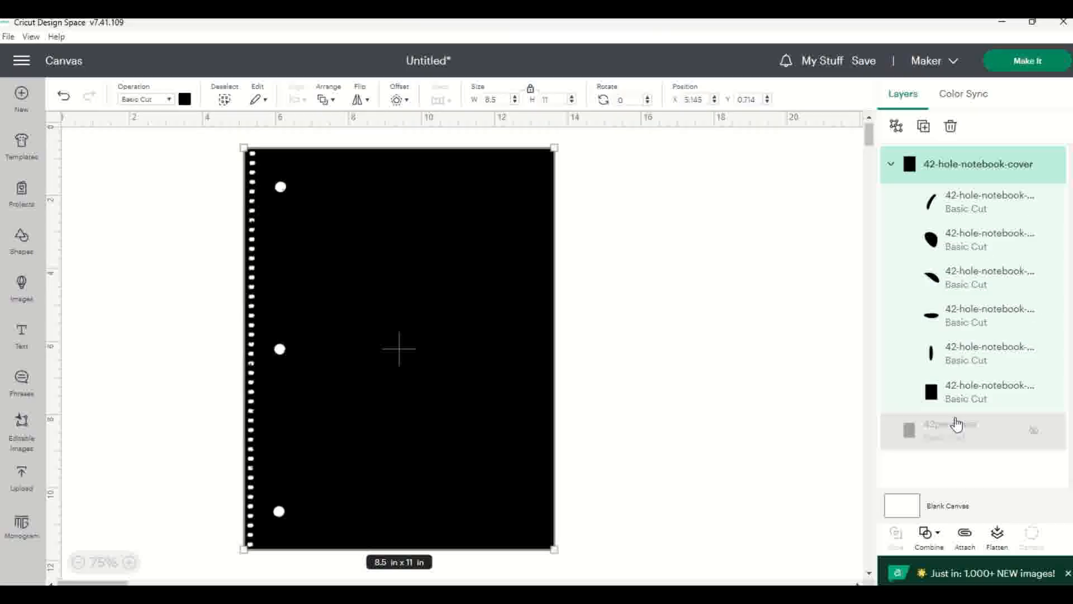
{"action": "left_click", "coordinate": [964, 539]}
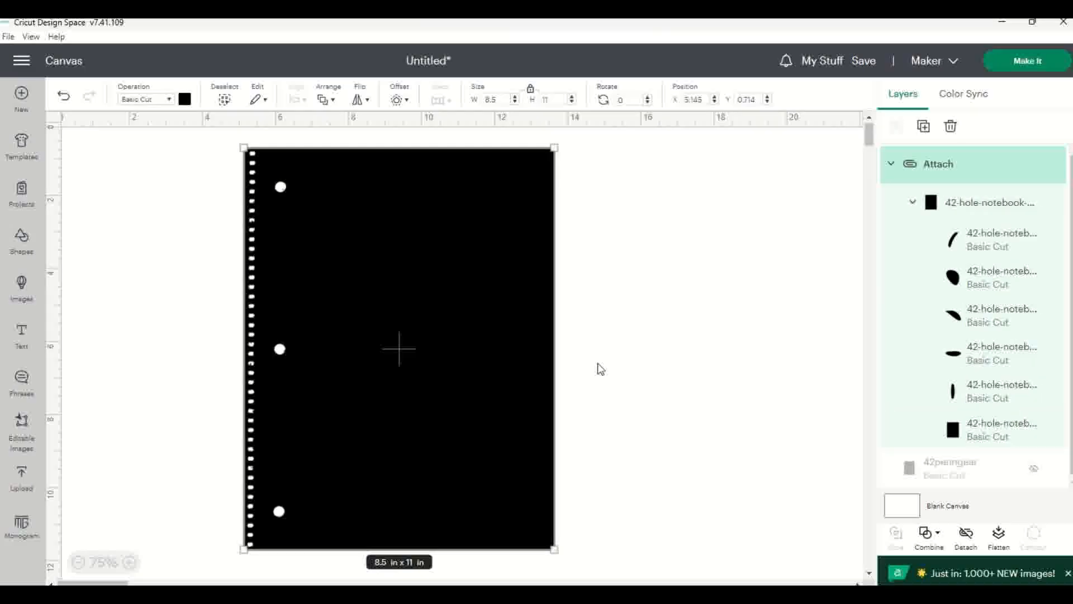
{"action": "left_click_drag", "start_coordinate": [334, 232], "coordinate": [22, 168]}
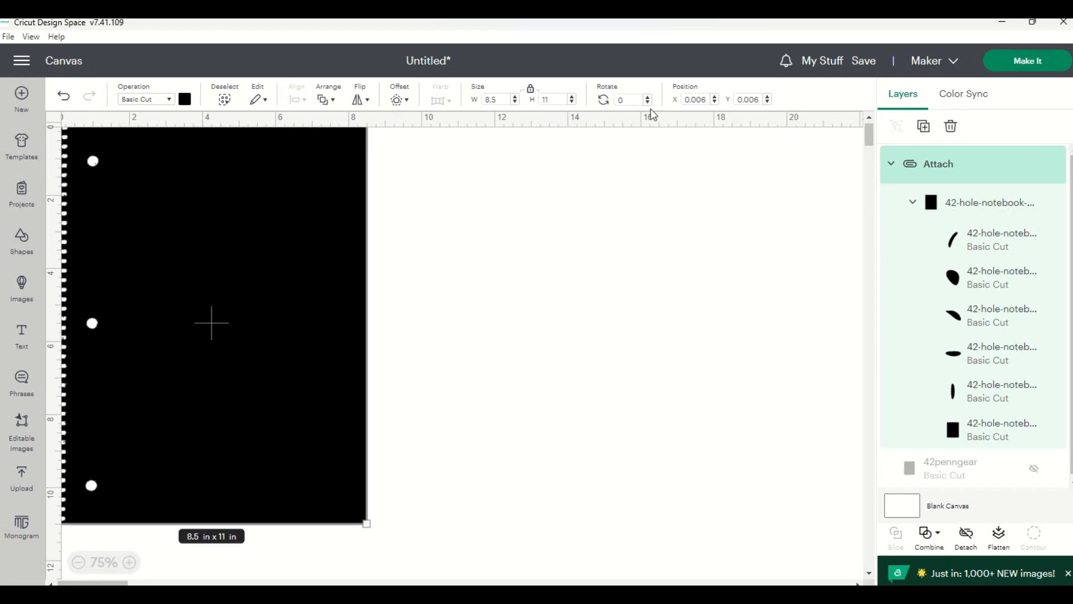
- Send the cover to the mat preview and place its upper-left corner at about the 1-inch marks of the mat
{"action": "left_click", "coordinate": [1030, 64]}
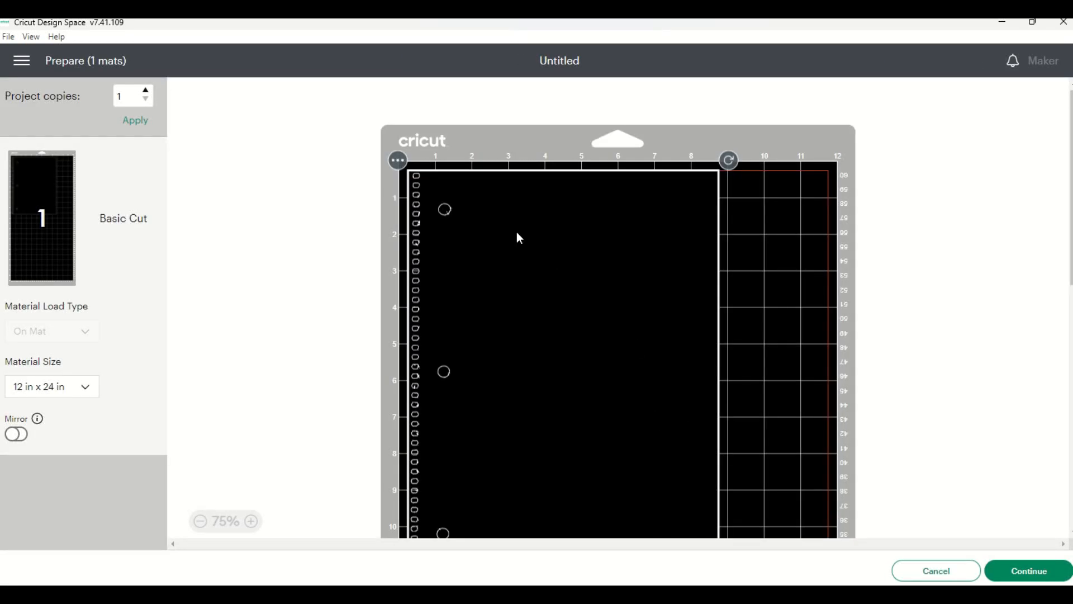
{"action": "mouse_move", "coordinate": [471, 201]}
{"action": "left_mouse_down"}
{"action": "mouse_move", "coordinate": [508, 251]}
{"action": "mouse_move", "coordinate": [500, 226]}
{"action": "mouse_move", "coordinate": [457, 205]}
{"action": "left_mouse_up"}
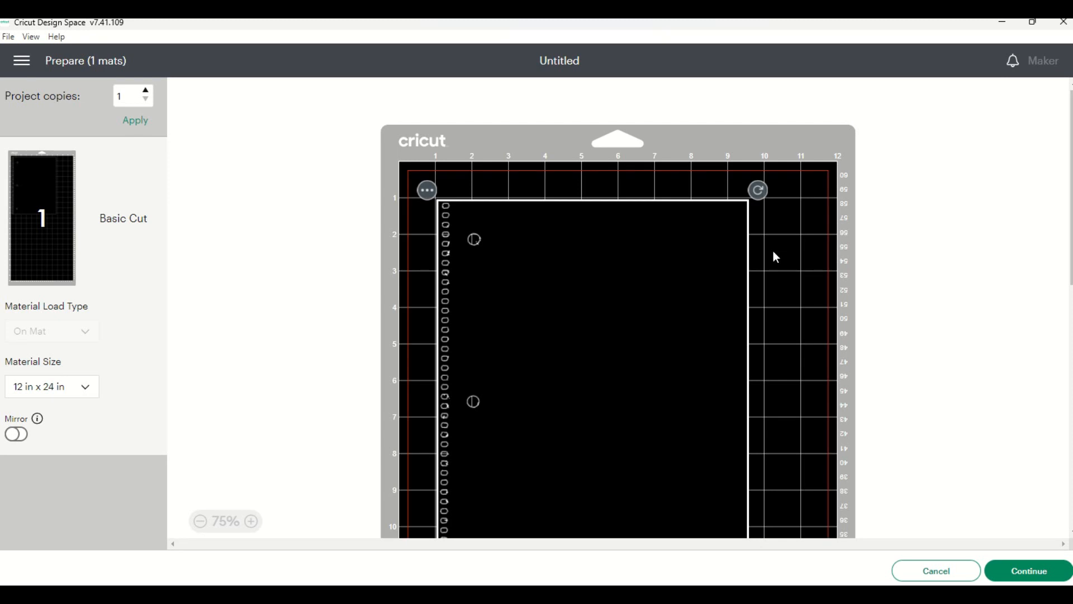
{"action": "scroll", "coordinate": [777, 254], "scroll_direction": "down", "scroll_amount": 5}
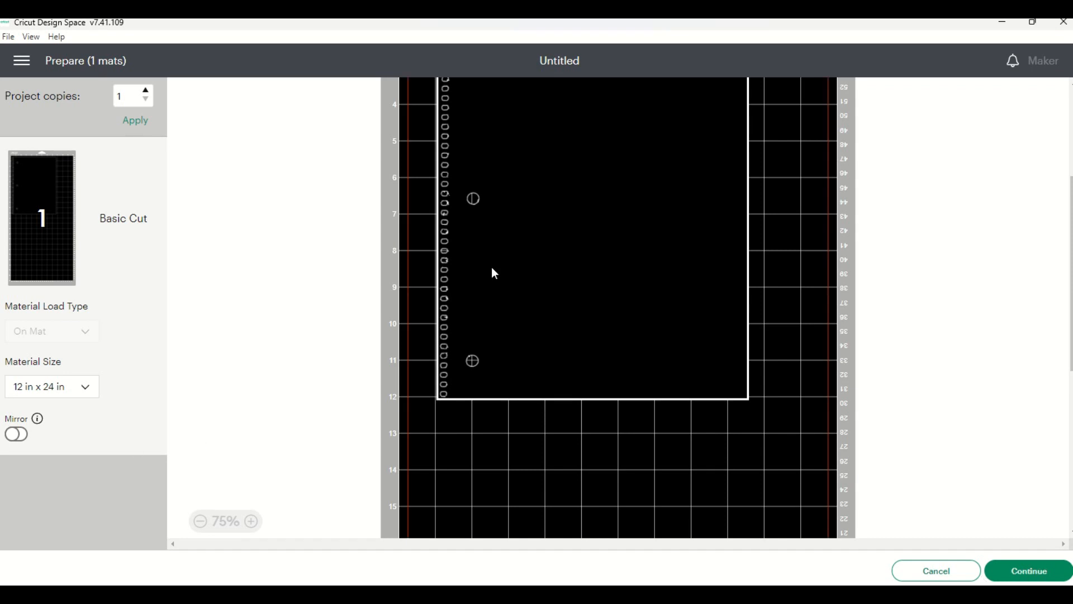
{"action": "scroll", "coordinate": [570, 387], "scroll_direction": "up", "scroll_amount": 5}
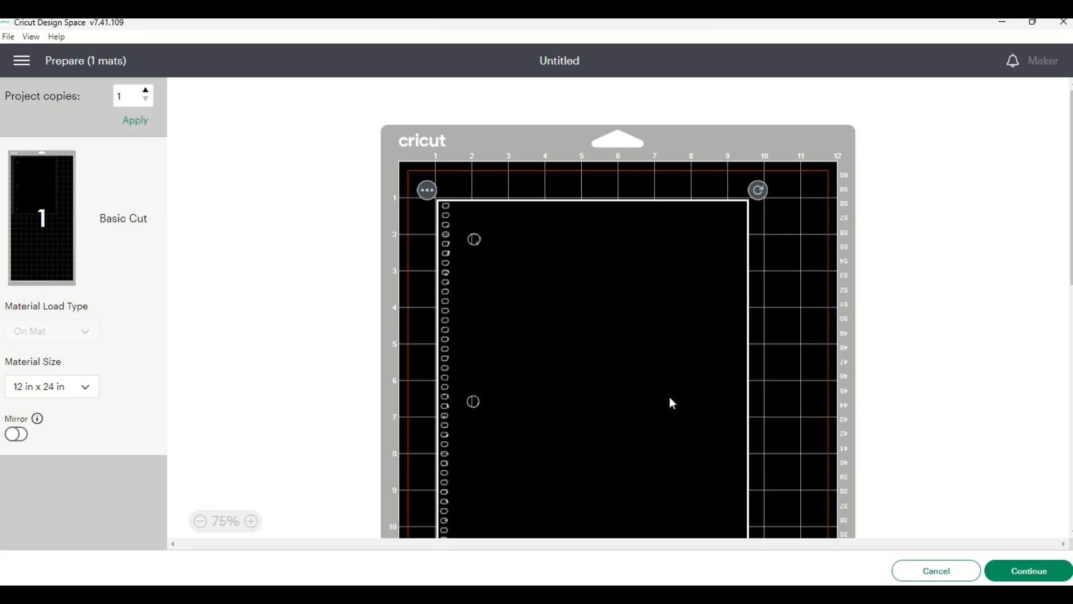
- Continue to the cut setup, set the base material to Glitter Cardstock and keep the Default pressure
{"action": "left_click", "coordinate": [1015, 576]}
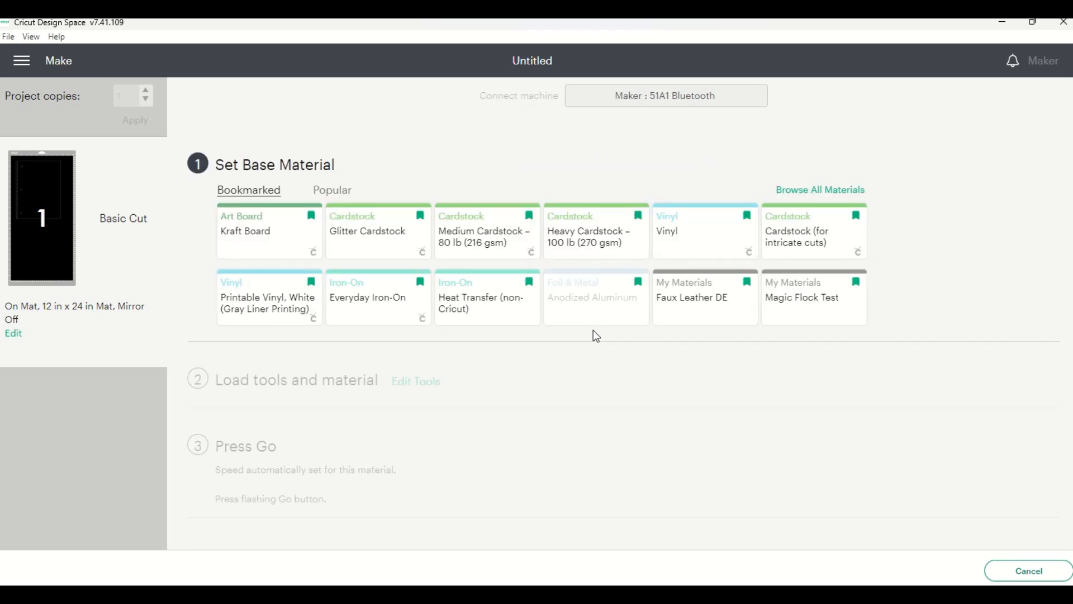
{"action": "left_click", "coordinate": [400, 237]}
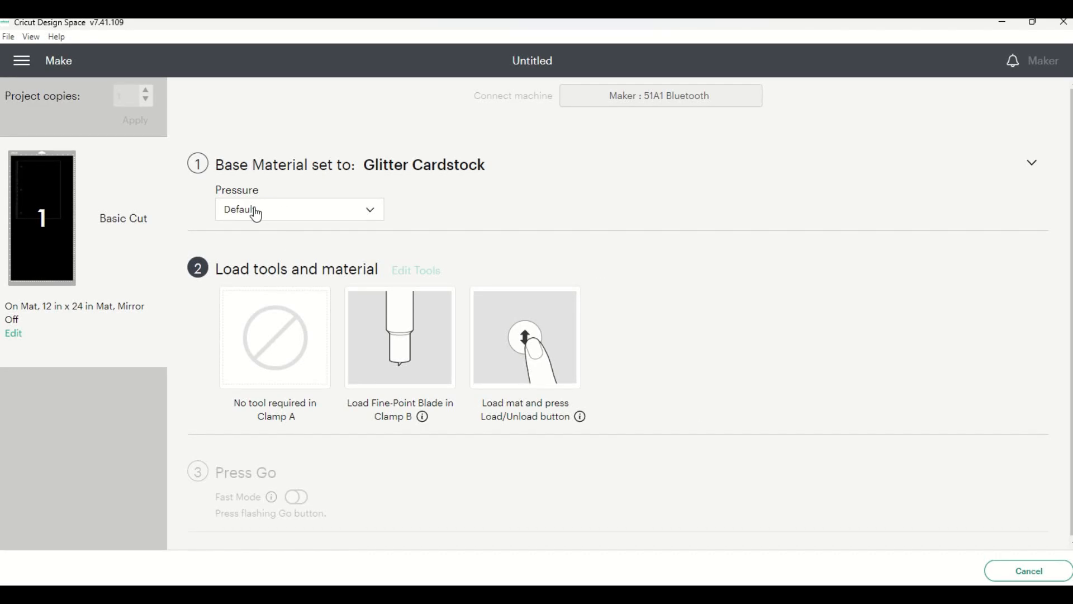
{"action": "left_click", "coordinate": [329, 213]}
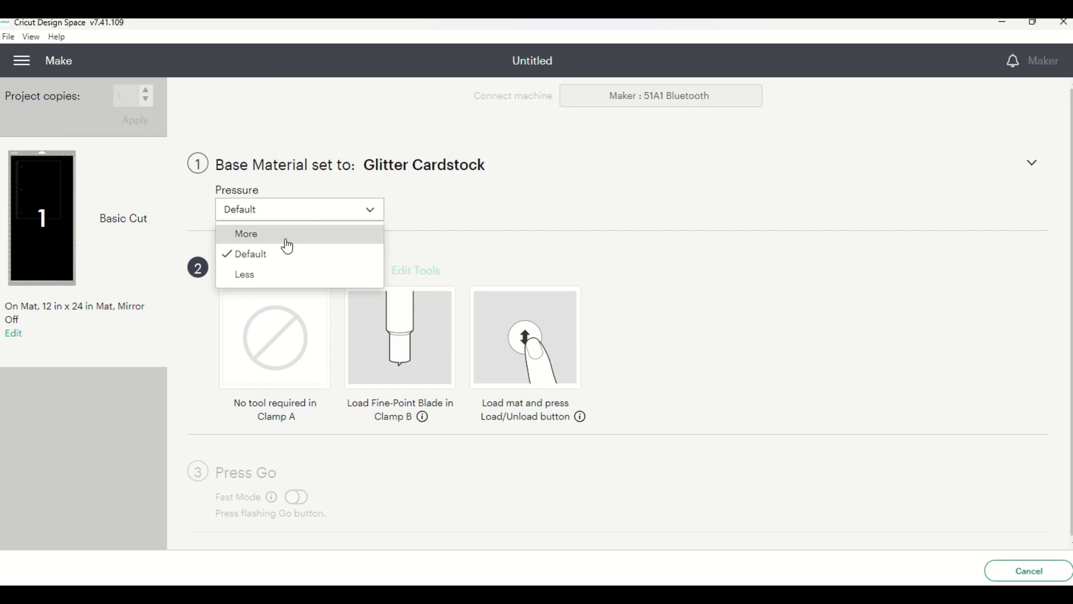
{"action": "left_click", "coordinate": [431, 197]}
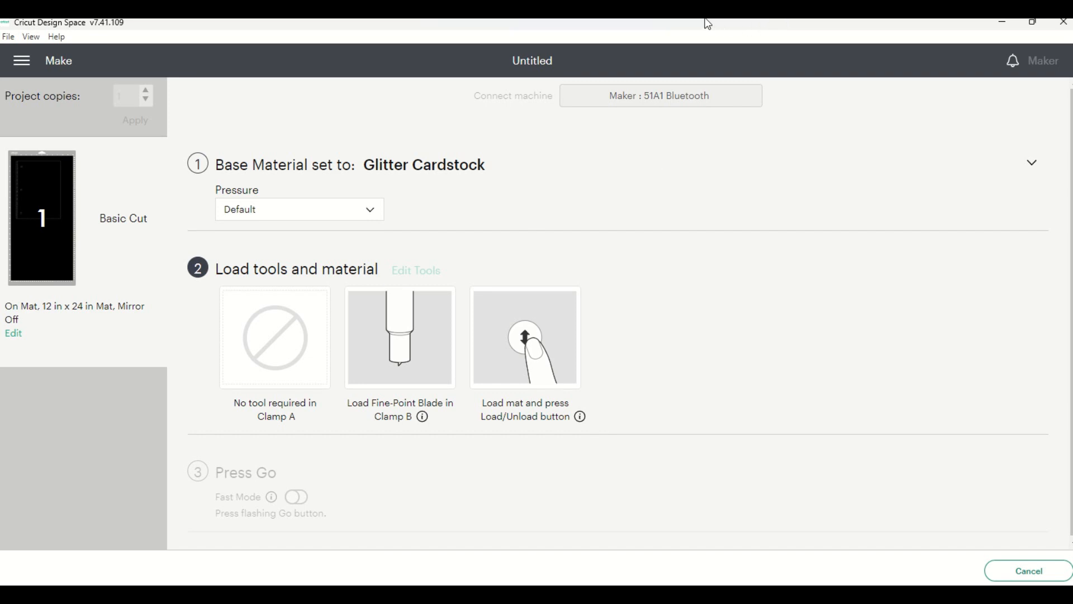
{"action": "mouse_move", "coordinate": [639, 22]}
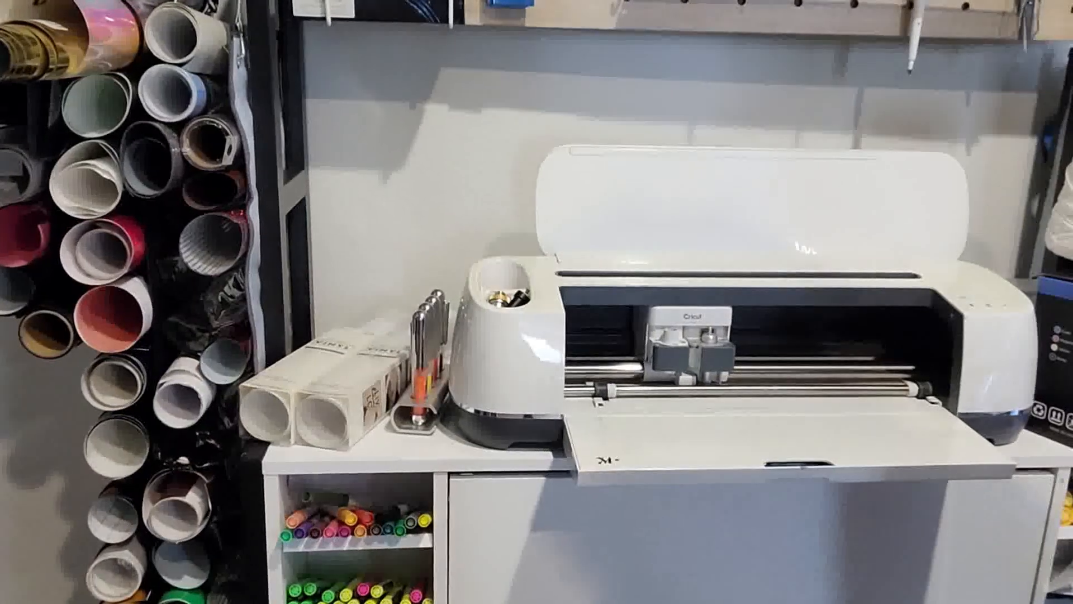